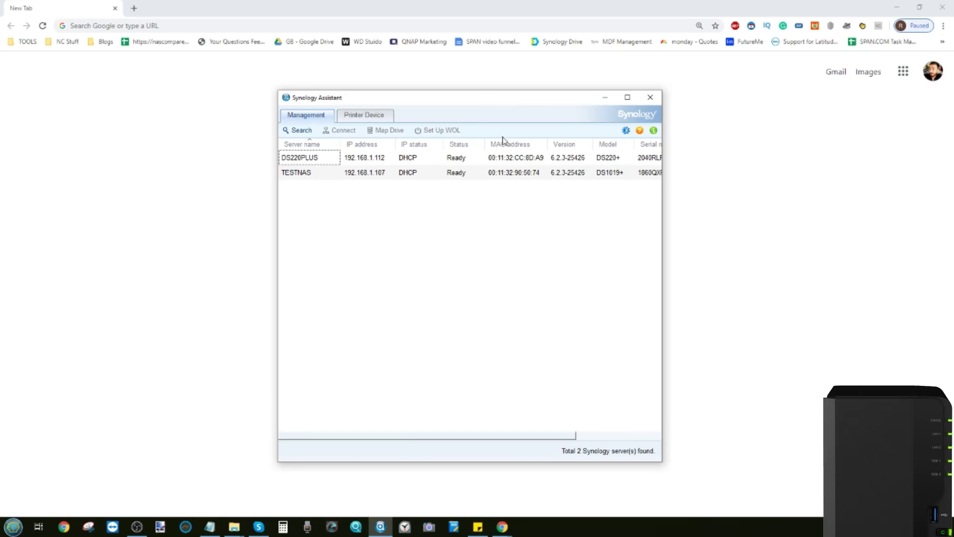
Rescan the network in Synology Assistant to list the DS220PLUS and TESTNAS servers.
{"action": "left_click", "coordinate": [299, 131]}
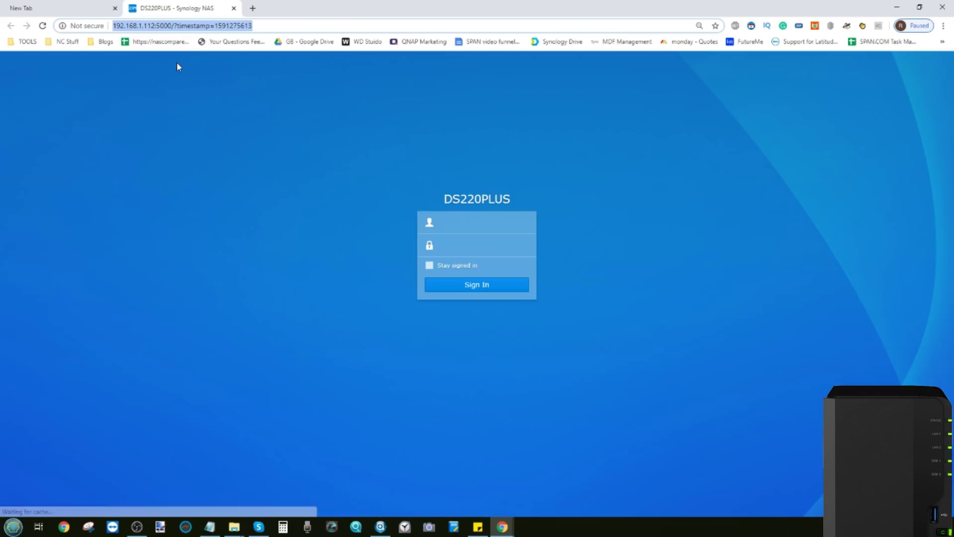
Sign in to DS220PLUS as admin with the account password and view System Health.
{"action": "left_click", "coordinate": [488, 219]}
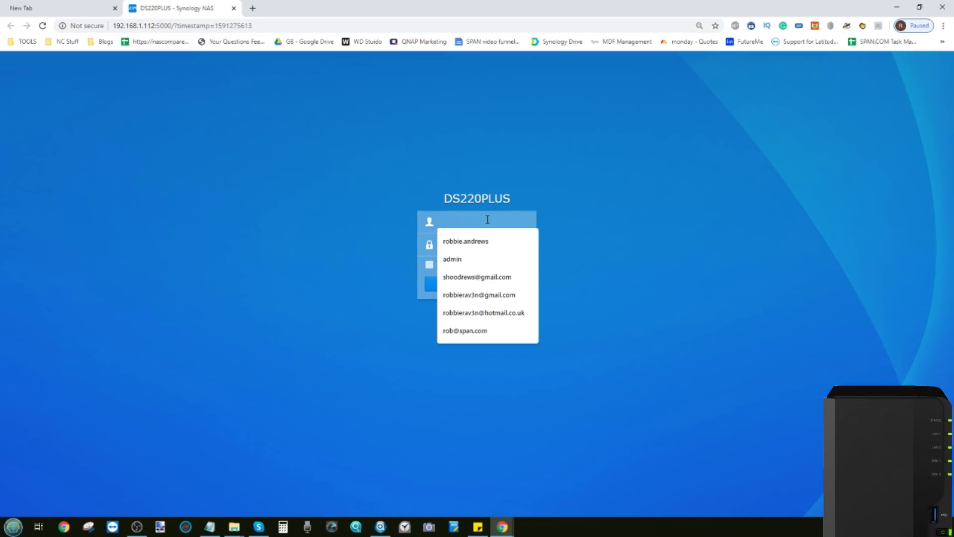
{"action": "type", "text": "admin"}
{"action": "key", "text": "Tab"}
{"action": "type", "text": "••••••"}
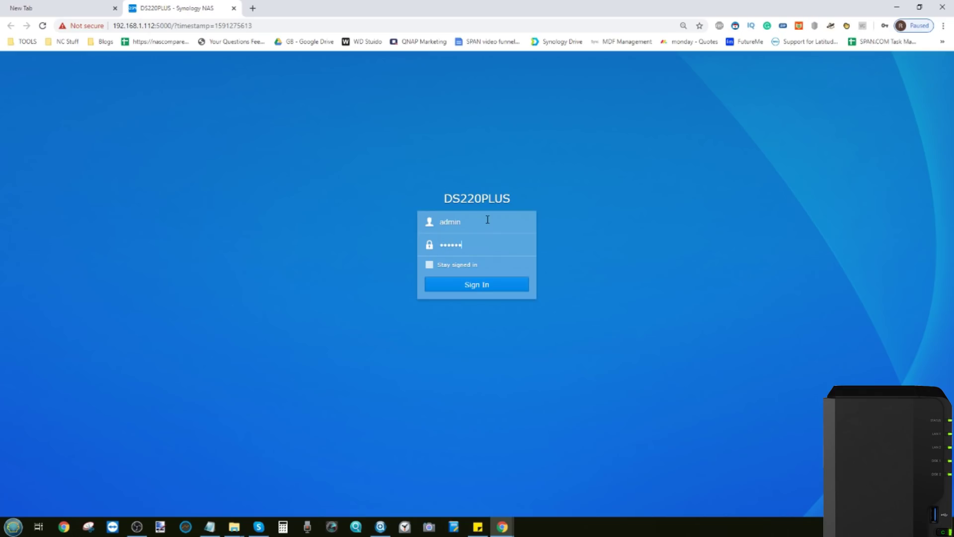
{"action": "type", "text": "••"}
{"action": "key", "text": "Return"}
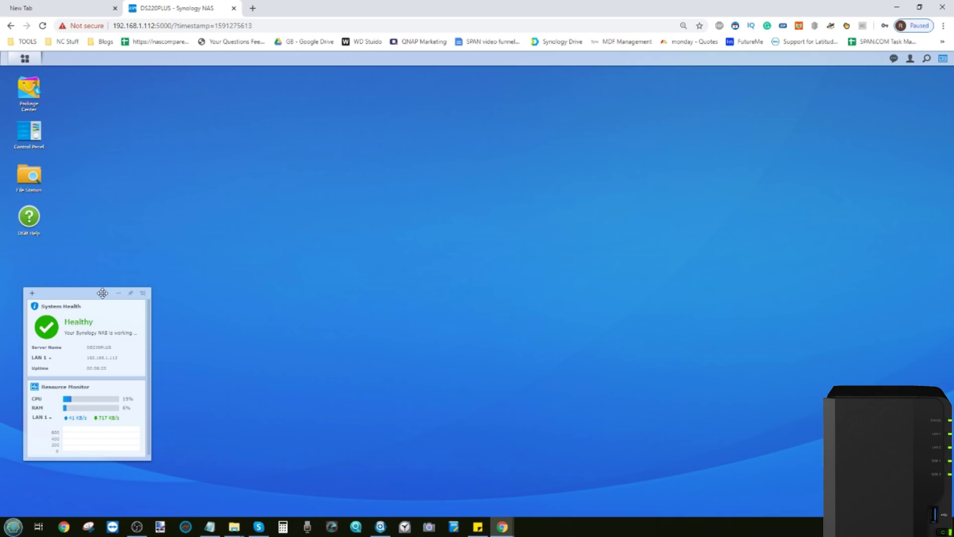
{"action": "left_click_drag", "start_coordinate": [103, 293], "coordinate": [122, 298]}
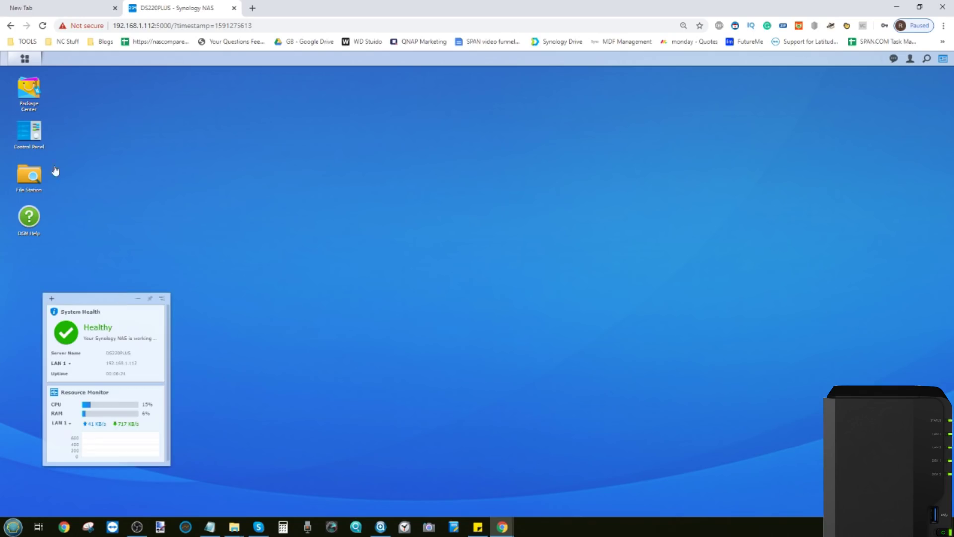
Show DS220PLUS memory in an enlarged Resource Monitor (18 GB, 6%), then return to Synology Assistant.
{"action": "left_click", "coordinate": [25, 59]}
{"action": "left_click", "coordinate": [506, 110]}
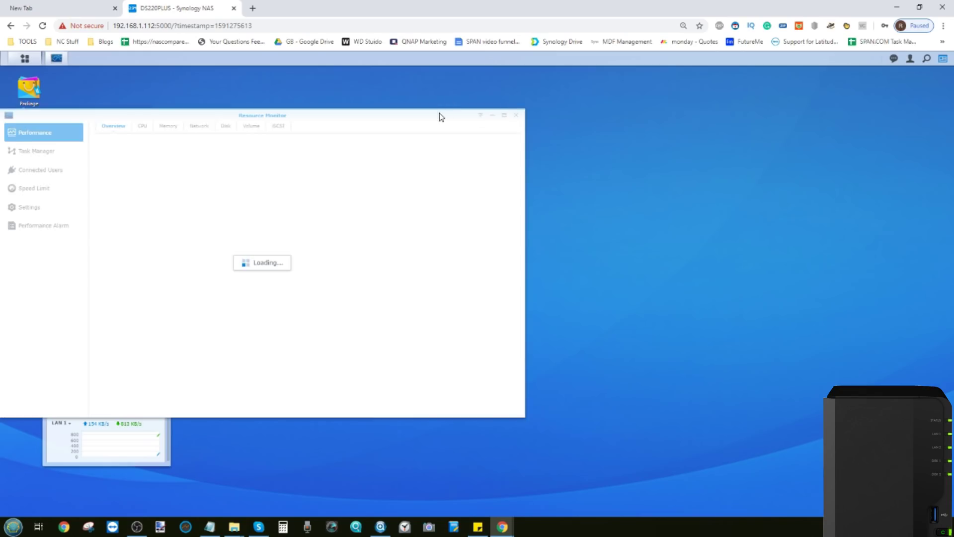
{"action": "left_click_drag", "start_coordinate": [438, 115], "coordinate": [673, 93]}
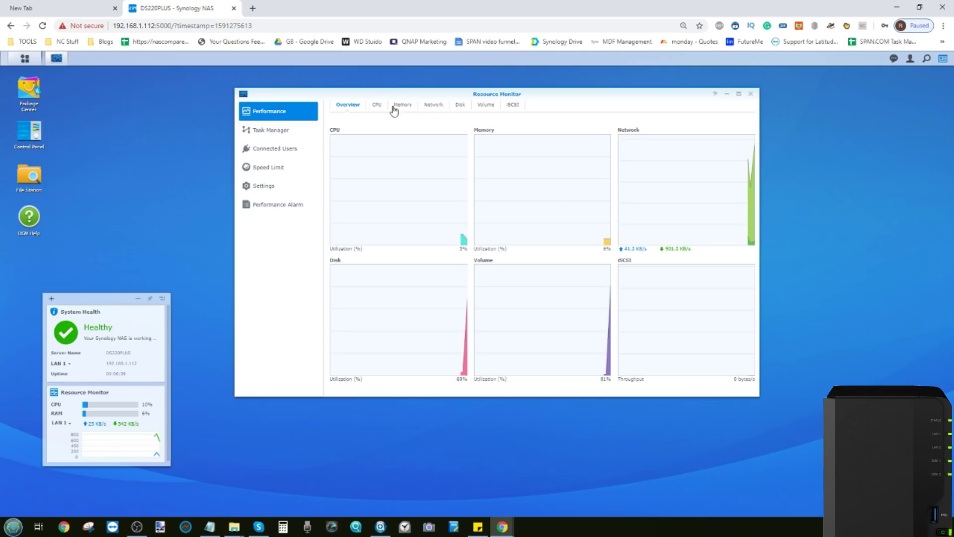
{"action": "left_click", "coordinate": [378, 106]}
{"action": "left_click", "coordinate": [402, 105]}
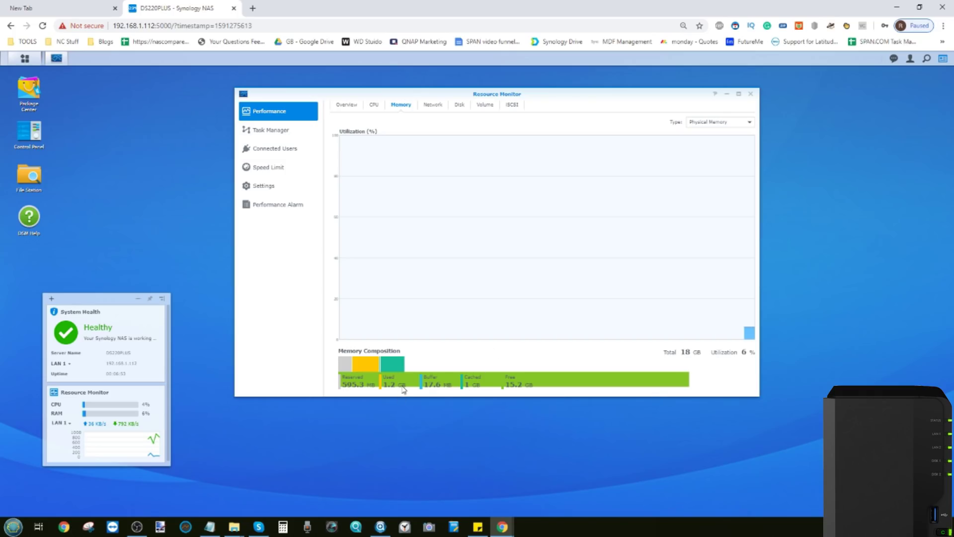
{"action": "left_click_drag", "start_coordinate": [401, 395], "coordinate": [402, 441]}
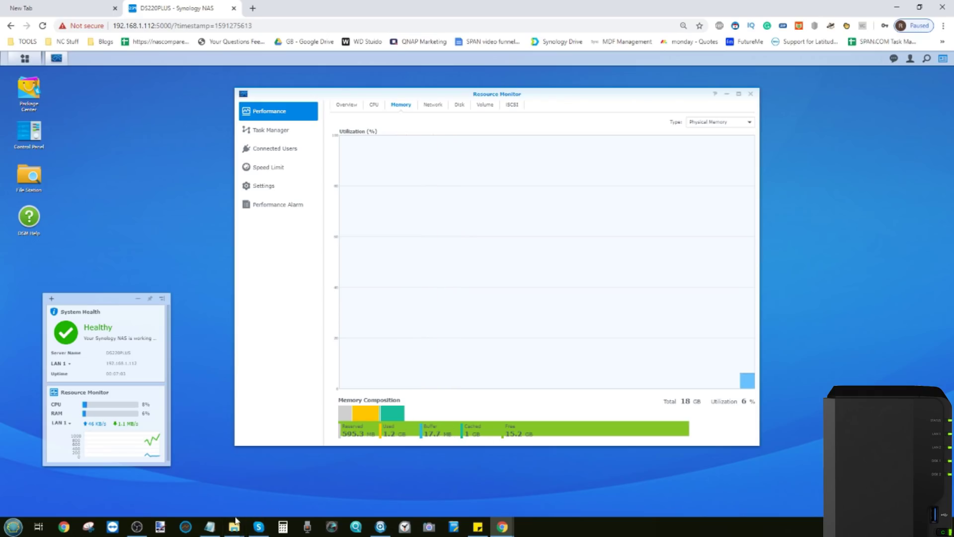
{"action": "left_click", "coordinate": [382, 529]}
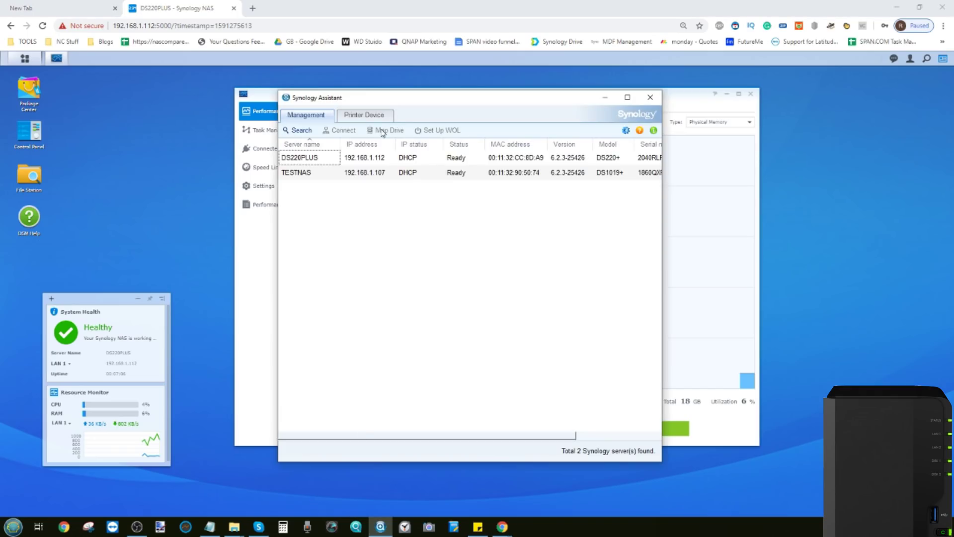
Open TESTNAS in a new tab and check its Resource Monitor memory: 4 GB at 29%.
{"action": "left_click", "coordinate": [302, 170]}
{"action": "double_click", "coordinate": [302, 170]}
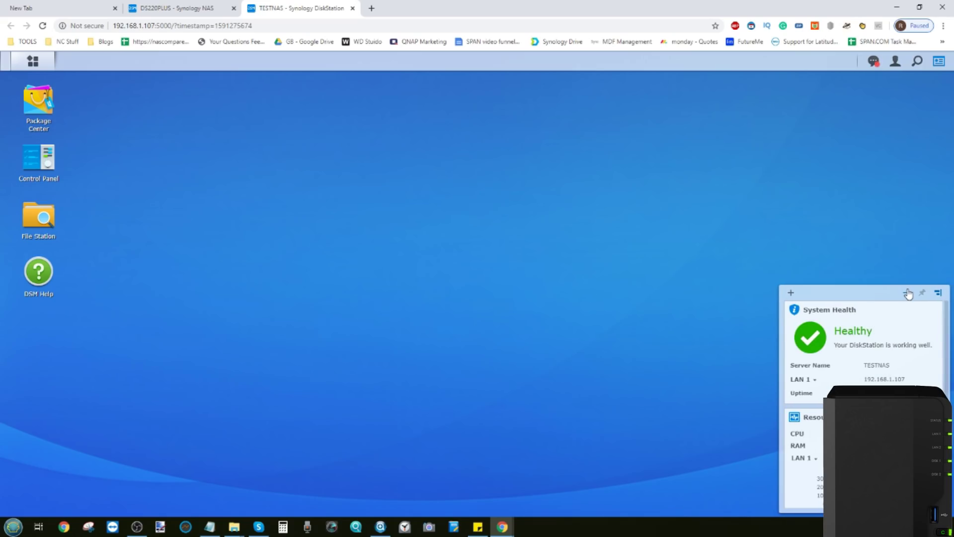
{"action": "left_click", "coordinate": [35, 62]}
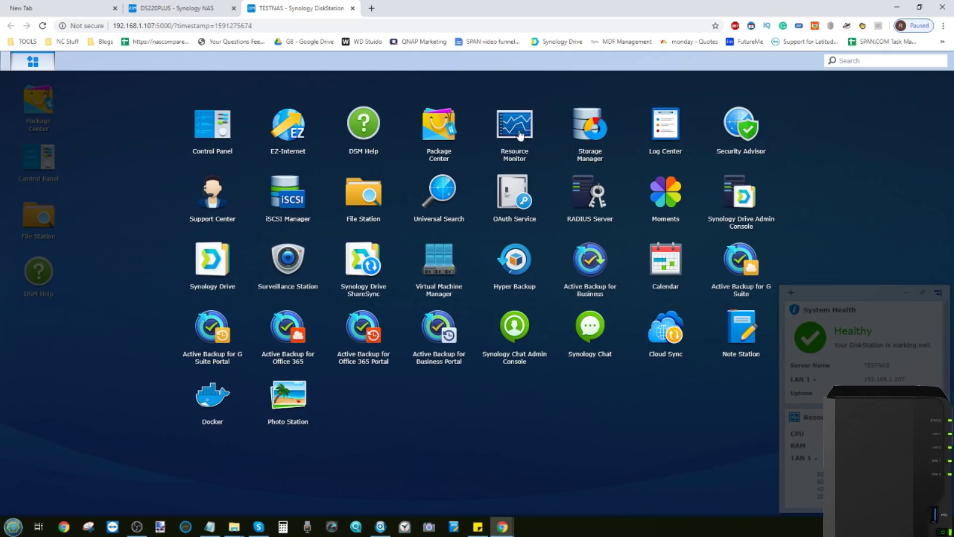
{"action": "left_click", "coordinate": [515, 133]}
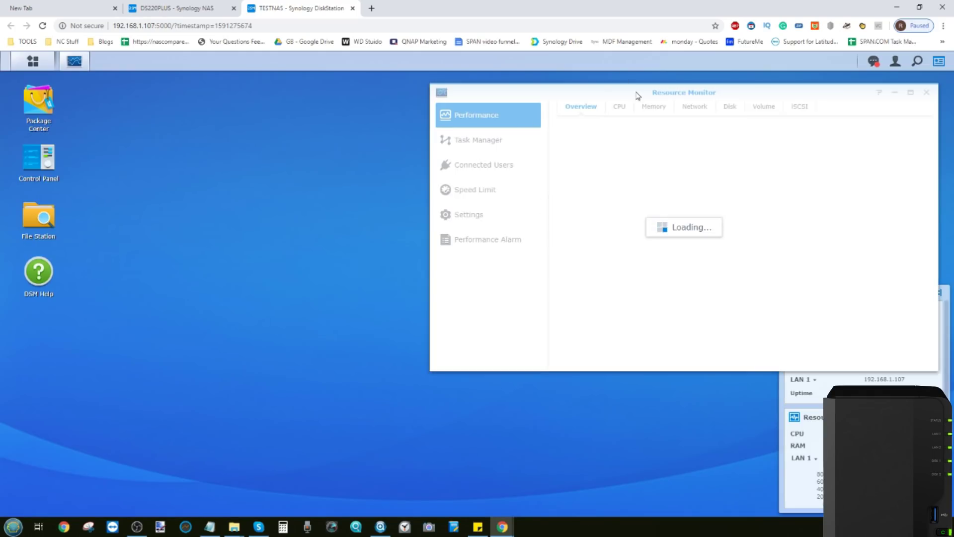
{"action": "left_click", "coordinate": [652, 112]}
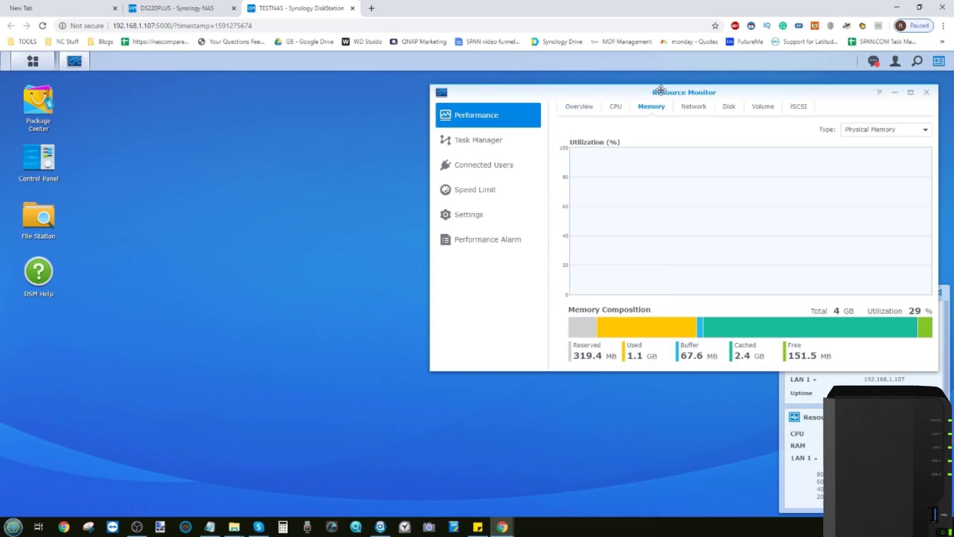
{"action": "left_click_drag", "start_coordinate": [656, 92], "coordinate": [405, 134]}
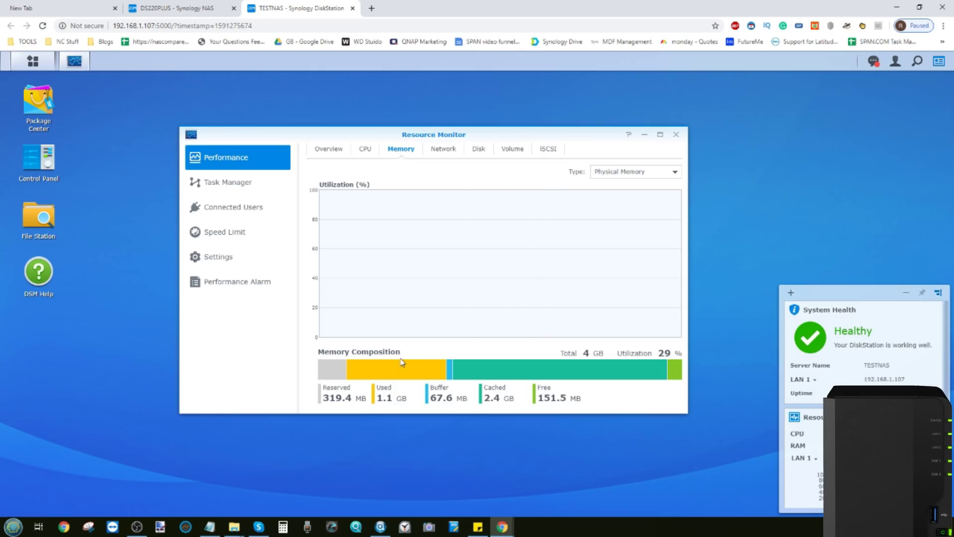
{"action": "left_click", "coordinate": [174, 7]}
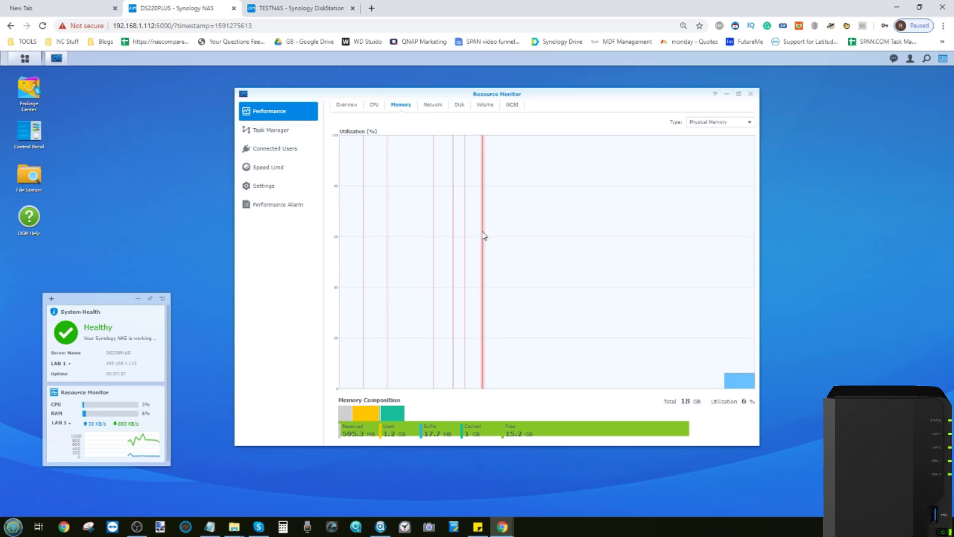
Compare both units' memory, then view DS220PLUS swap (12.5 GB) and return to Physical Memory.
{"action": "left_click", "coordinate": [299, 8]}
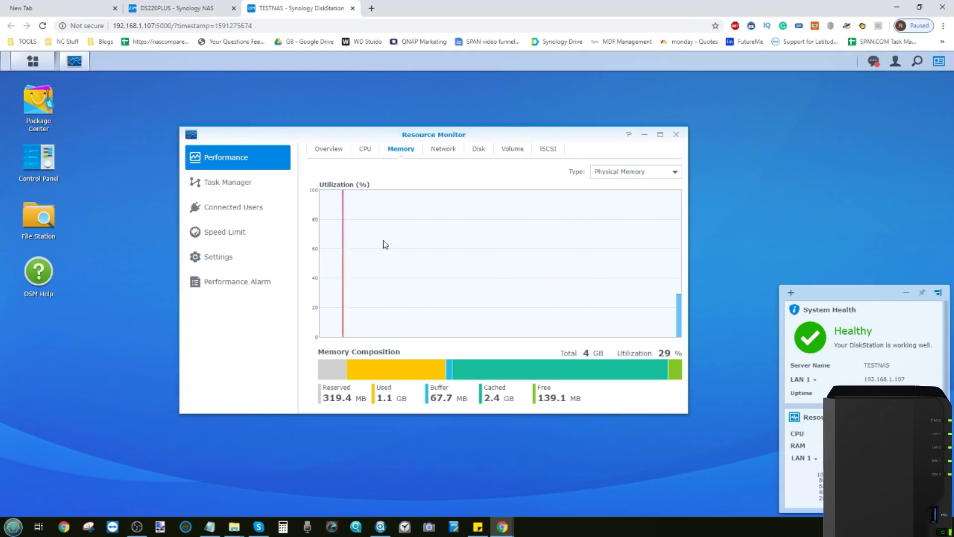
{"action": "left_click", "coordinate": [194, 7]}
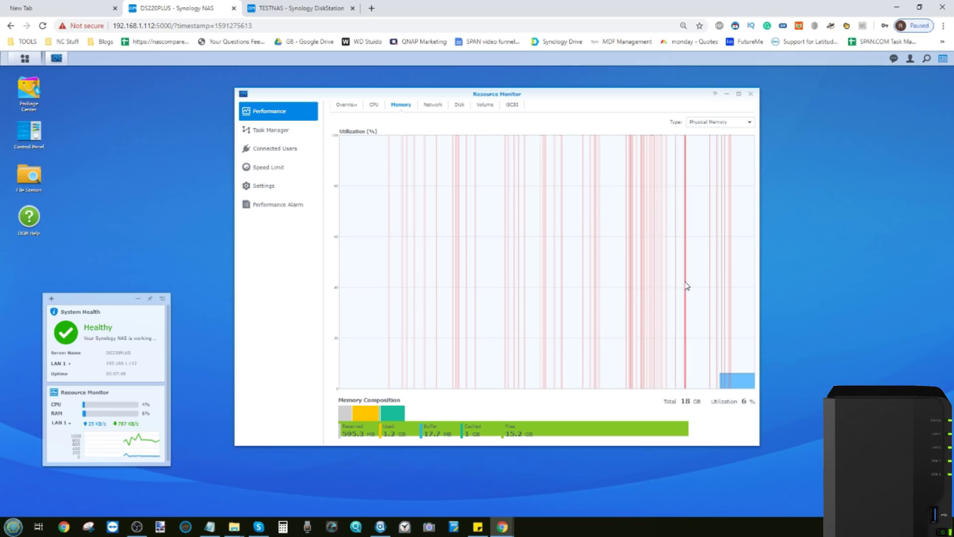
{"action": "left_click", "coordinate": [729, 122]}
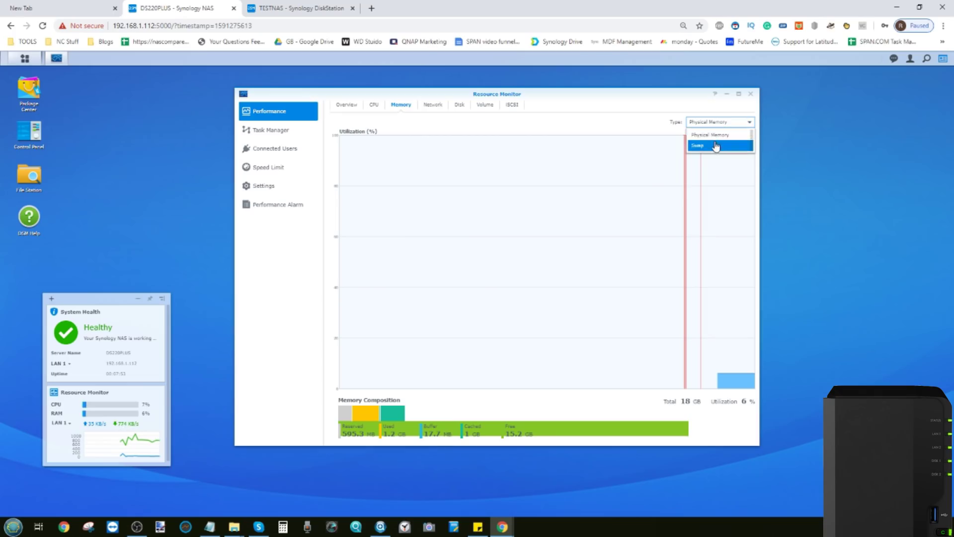
{"action": "left_click", "coordinate": [716, 146]}
{"action": "left_click", "coordinate": [719, 123]}
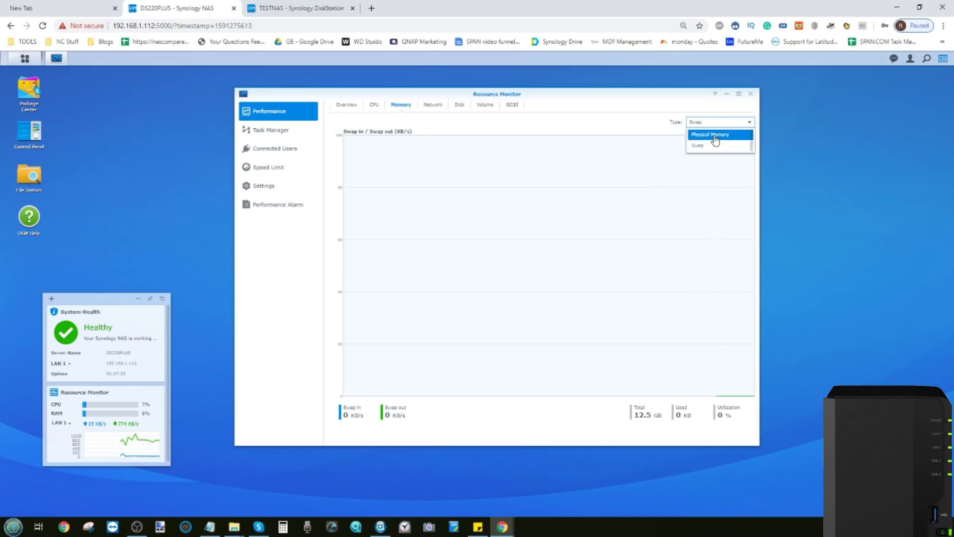
{"action": "left_click", "coordinate": [716, 133]}
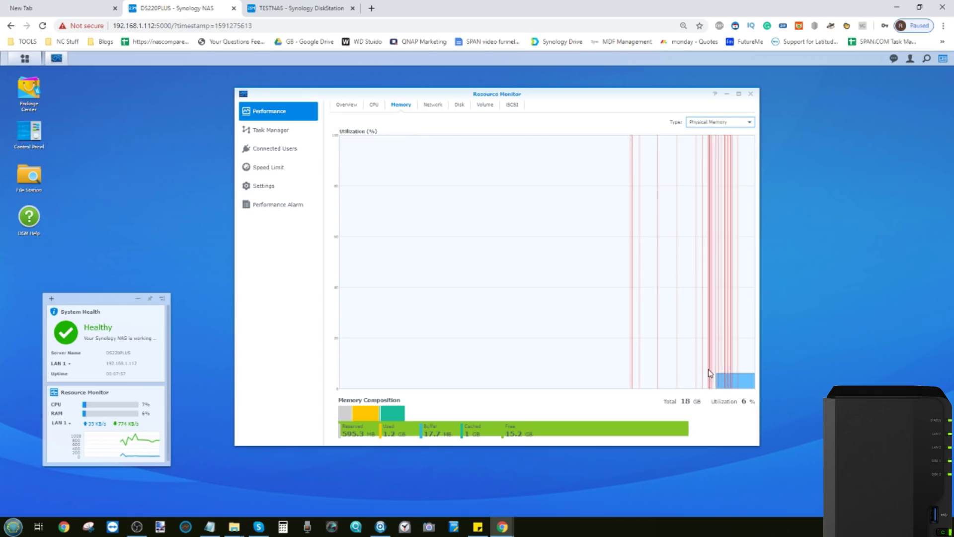
Review DS220PLUS's connected users and the running services in Task Manager.
{"action": "left_click", "coordinate": [273, 148]}
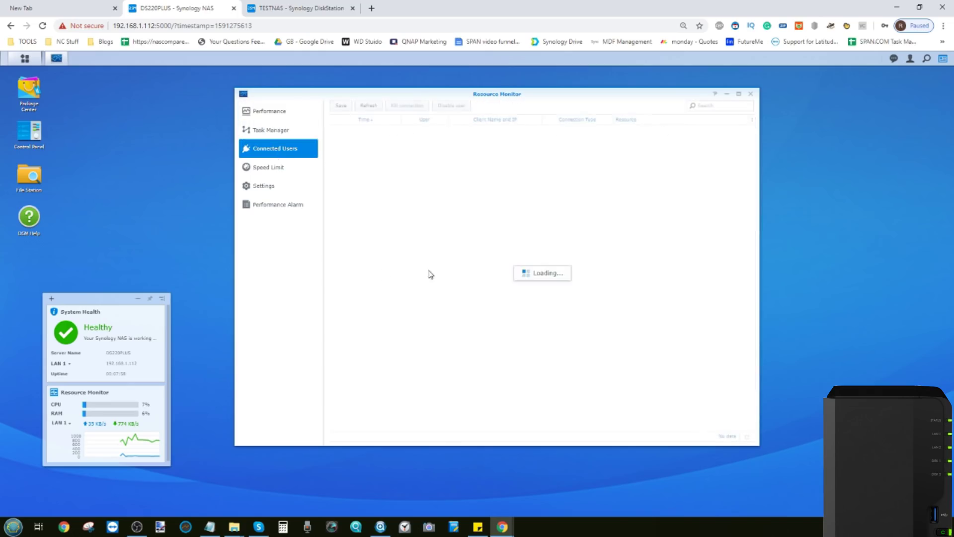
{"action": "left_click", "coordinate": [263, 132]}
{"action": "left_click", "coordinate": [24, 58]}
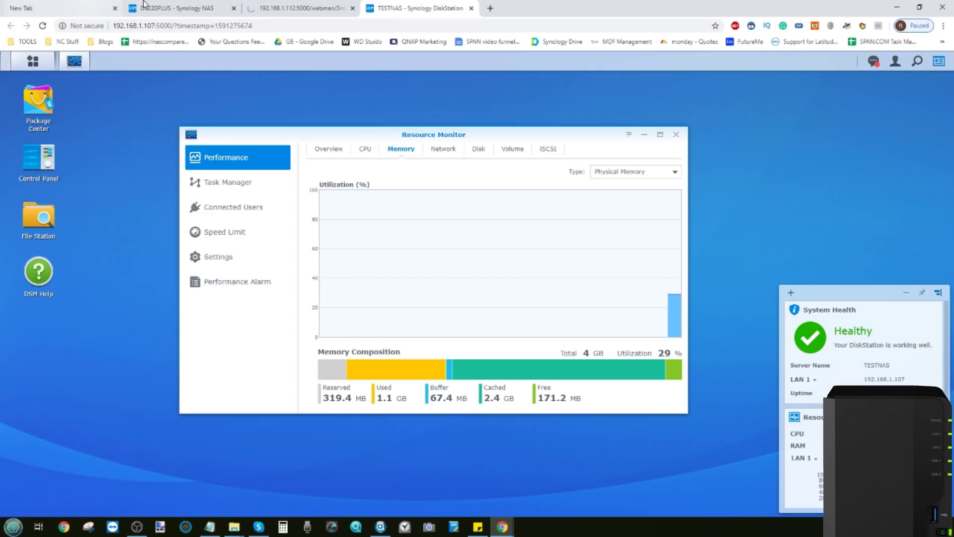
Close the extra loading tab and glance at each unit's app list, ending on DS220PLUS.
{"action": "left_click", "coordinate": [352, 8]}
{"action": "left_click", "coordinate": [186, 8]}
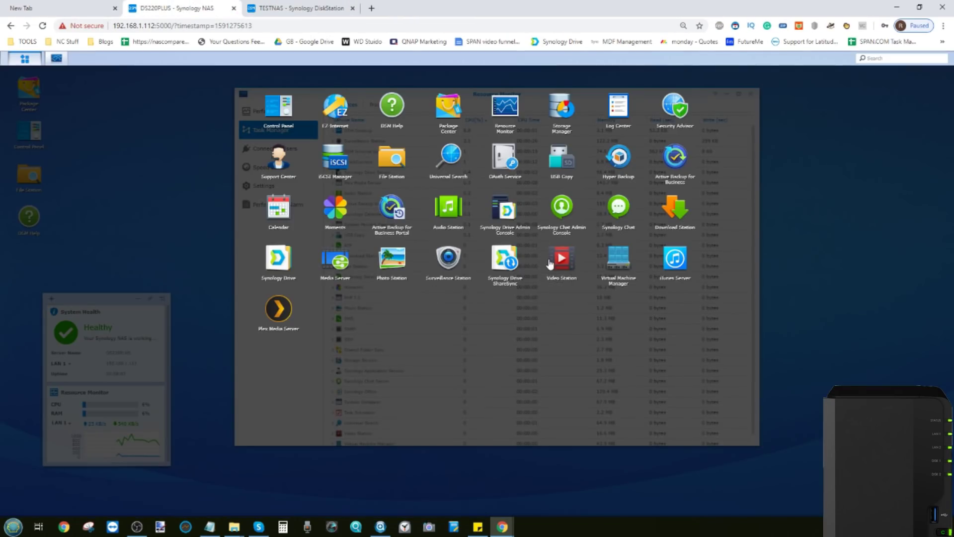
{"action": "key", "text": "Escape"}
{"action": "left_click", "coordinate": [296, 8]}
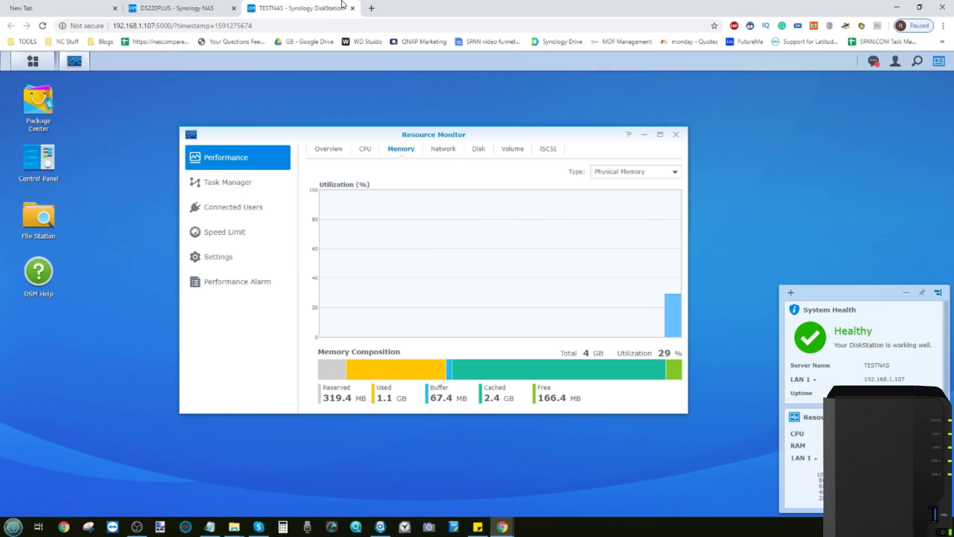
{"action": "left_click", "coordinate": [31, 61]}
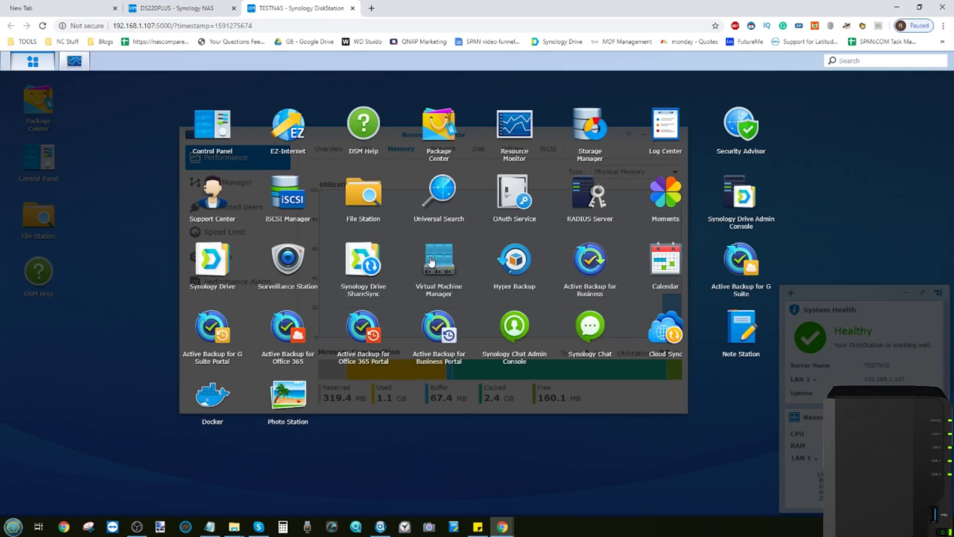
{"action": "key", "text": "Escape"}
{"action": "left_click", "coordinate": [172, 5]}
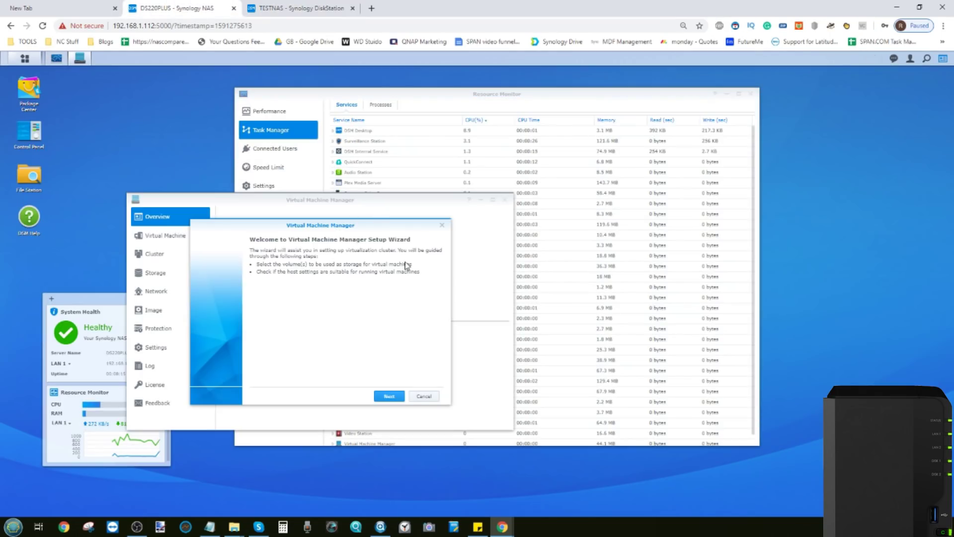
Run the DS220PLUS cluster setup wizard, storing virtual machines on Volume 1.
{"action": "left_click", "coordinate": [389, 396]}
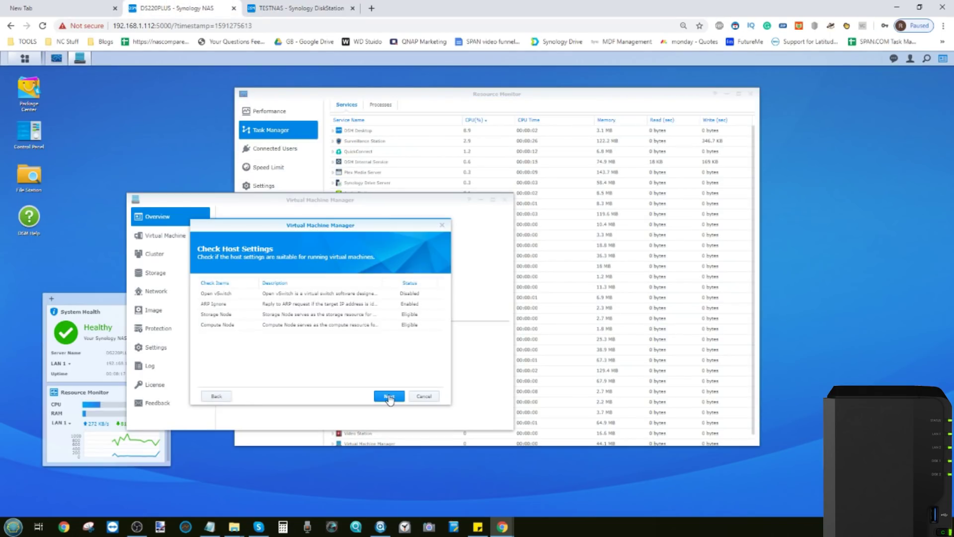
{"action": "left_click", "coordinate": [389, 396]}
{"action": "left_click", "coordinate": [377, 332]}
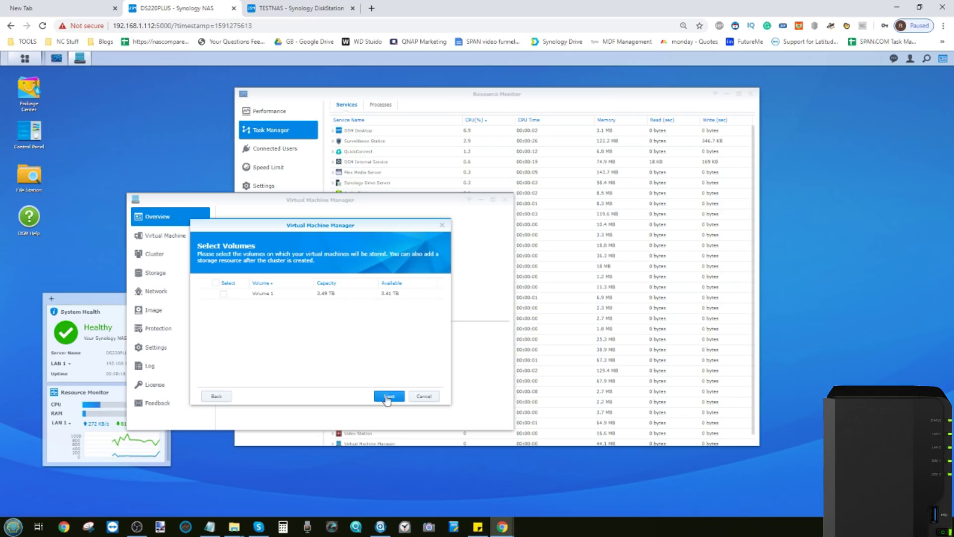
{"action": "left_click", "coordinate": [224, 293]}
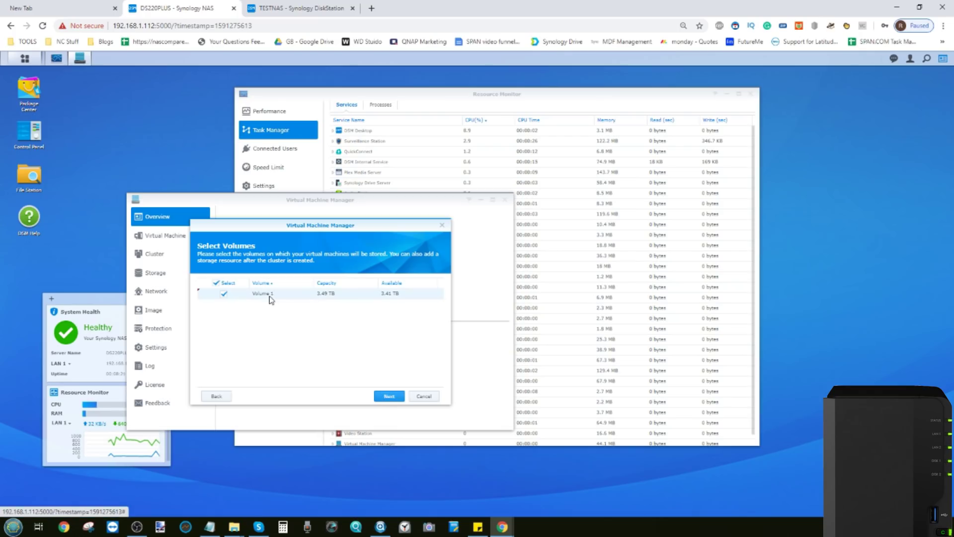
{"action": "left_click", "coordinate": [390, 396]}
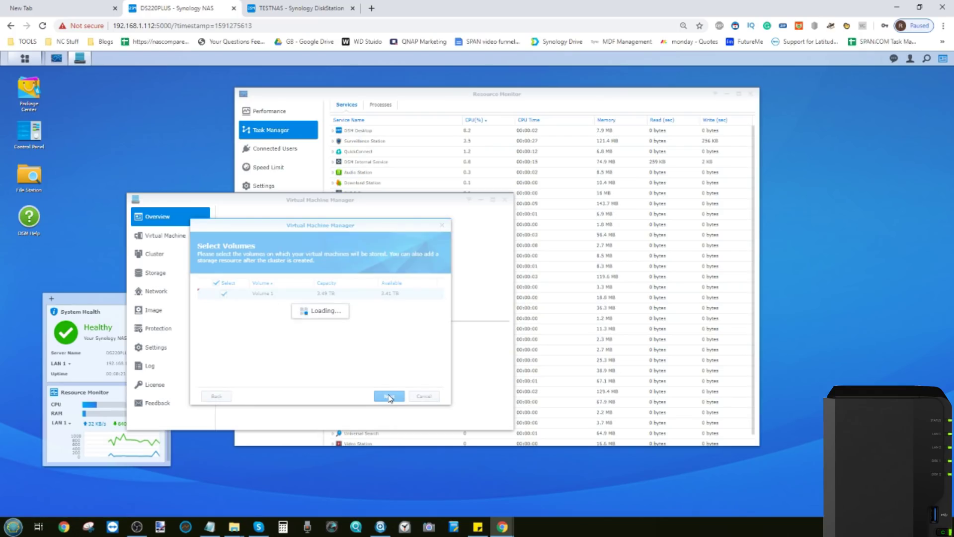
Cancel the TESTNAS cluster setup, which lacks Btrfs storage, and return to DS220PLUS.
{"action": "left_click", "coordinate": [297, 8]}
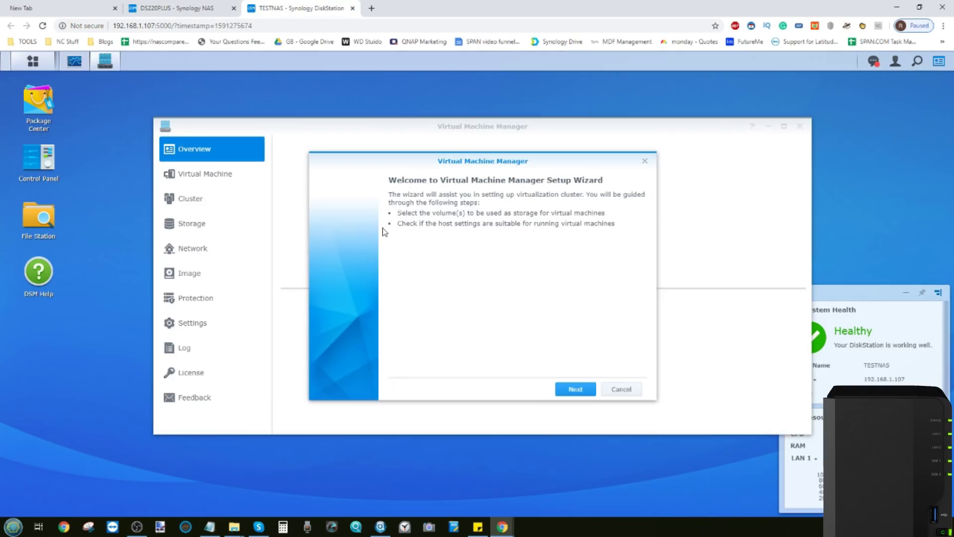
{"action": "left_click", "coordinate": [571, 390]}
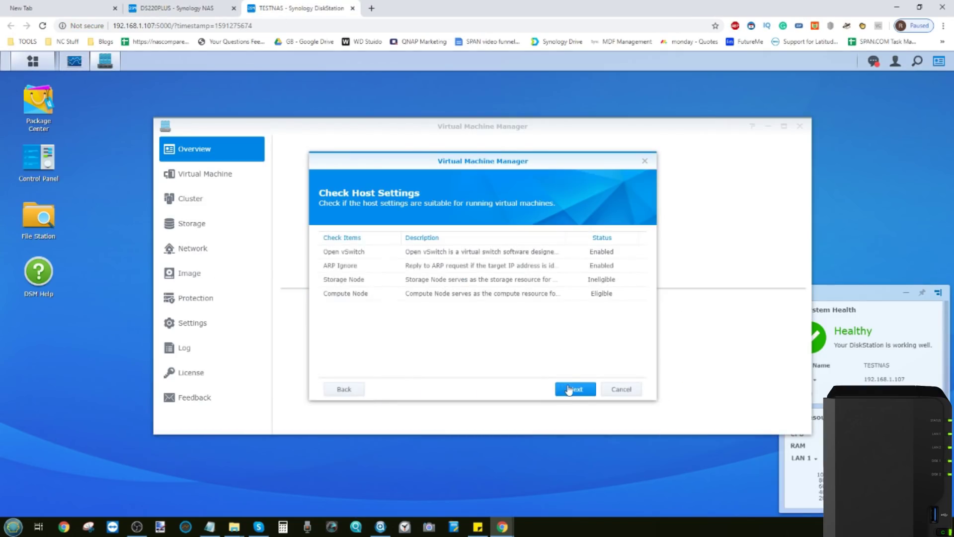
{"action": "left_click", "coordinate": [571, 390]}
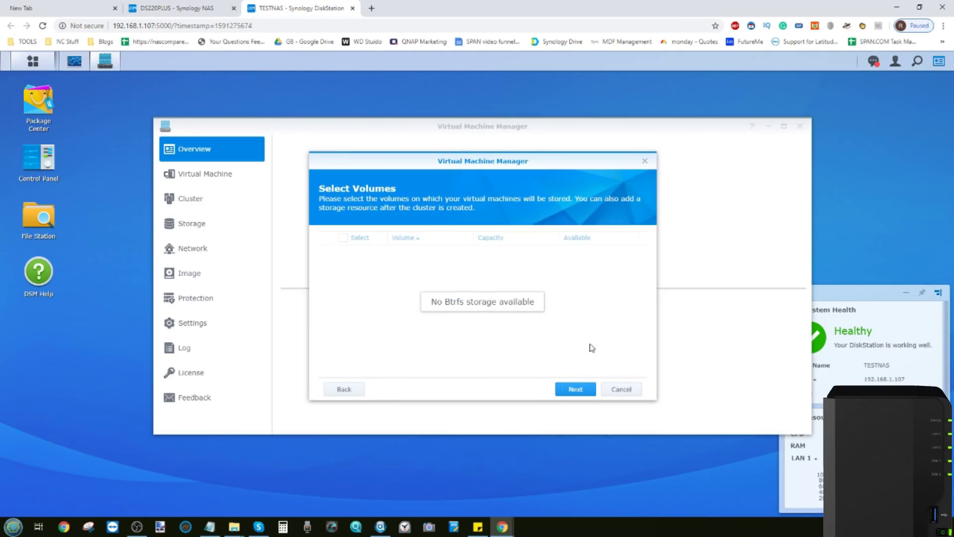
{"action": "left_click", "coordinate": [618, 390]}
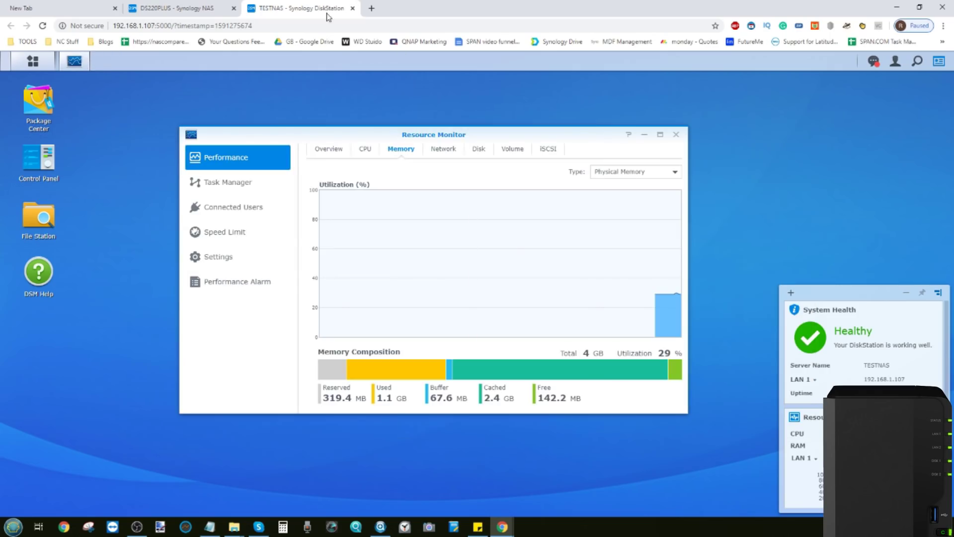
{"action": "left_click", "coordinate": [174, 8]}
{"action": "left_click", "coordinate": [267, 4]}
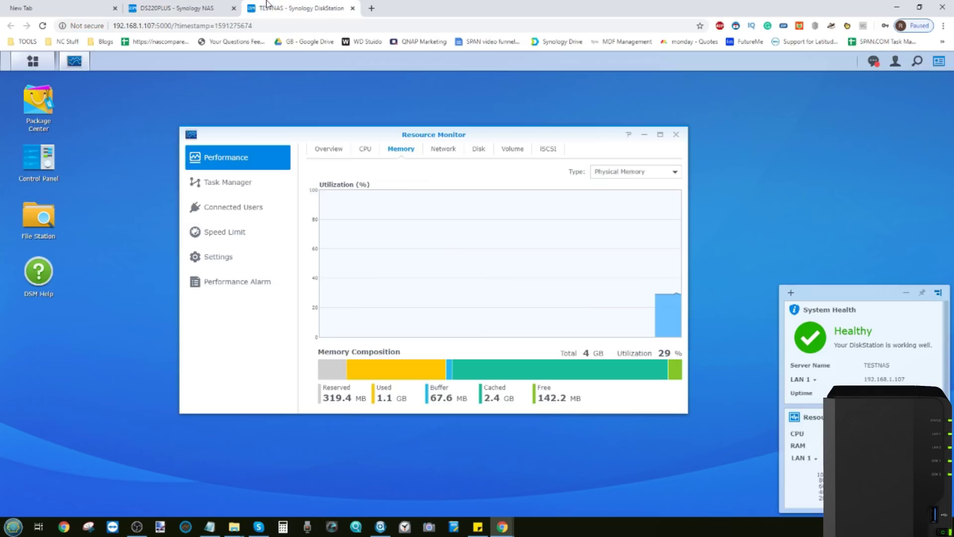
{"action": "left_click", "coordinate": [174, 8]}
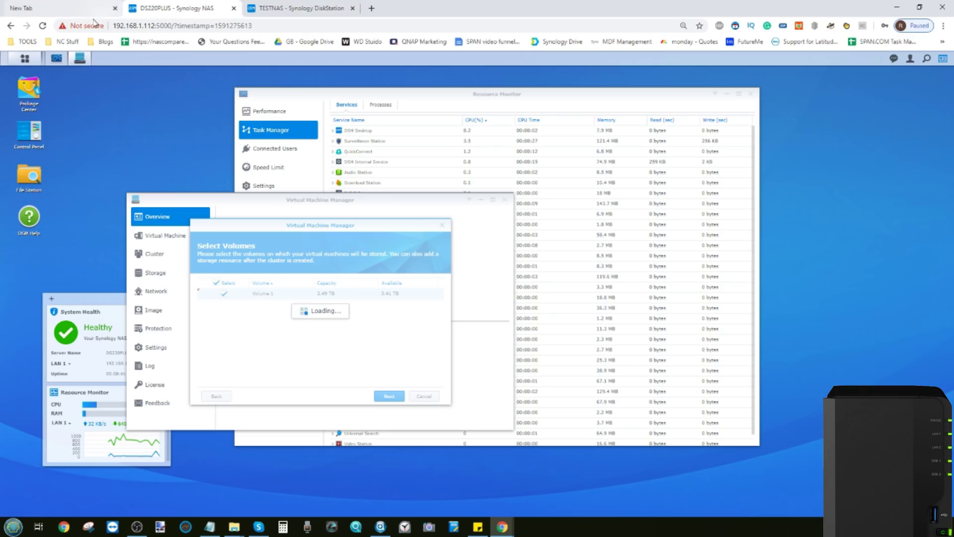
Bring Resource Monitor back to the front on DS220PLUS.
{"action": "left_click", "coordinate": [61, 57]}
{"action": "left_click", "coordinate": [63, 59]}
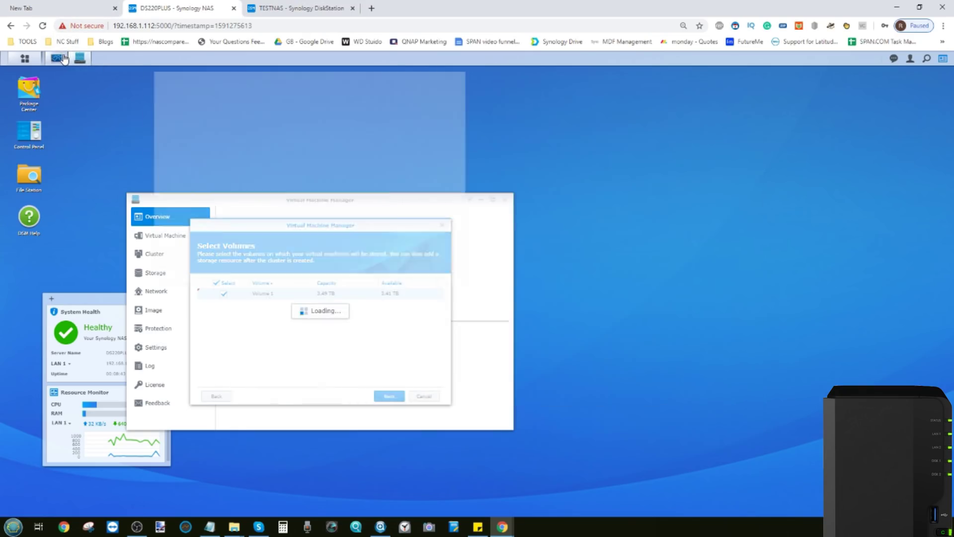
{"action": "left_click", "coordinate": [60, 58]}
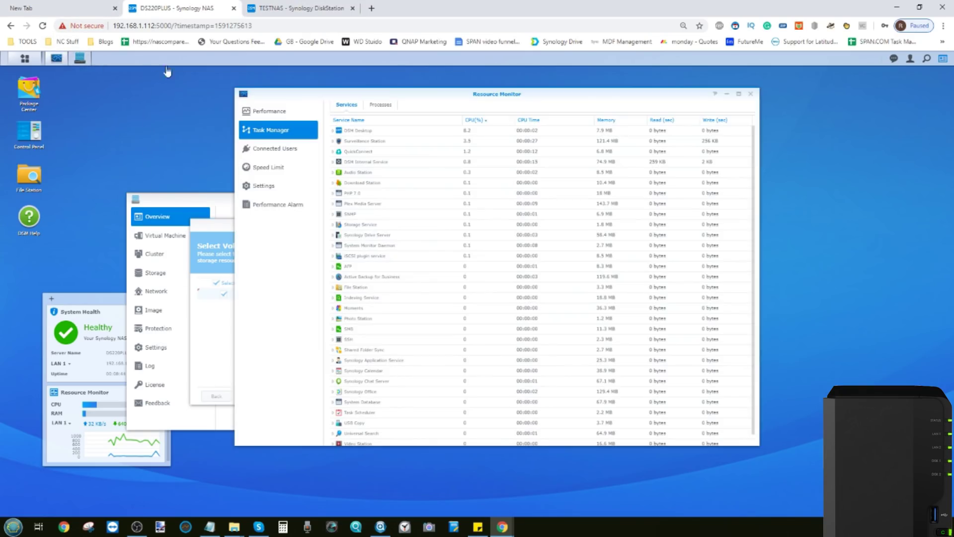
Open Control Panel, reposition and enlarge it, and view Hardware & Power.
{"action": "left_click", "coordinate": [25, 58]}
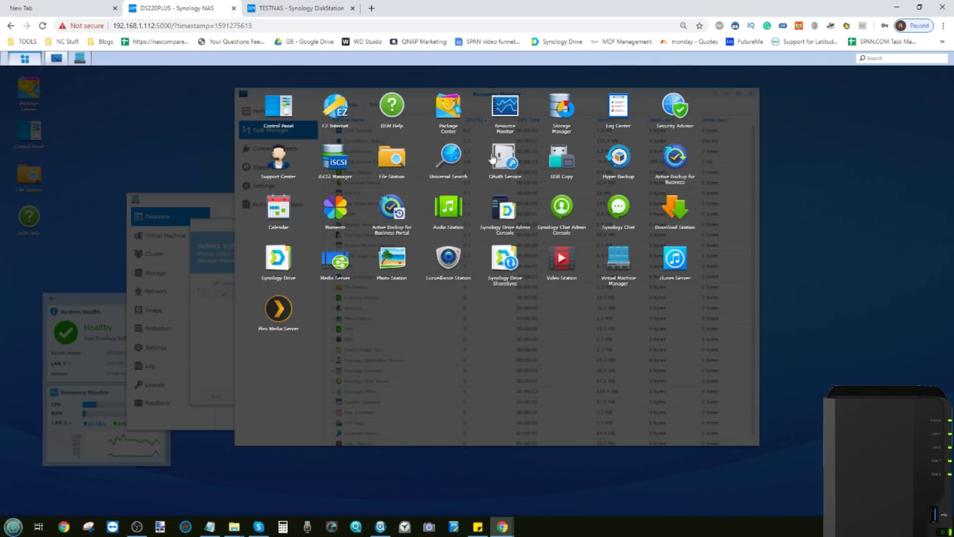
{"action": "left_click", "coordinate": [286, 110]}
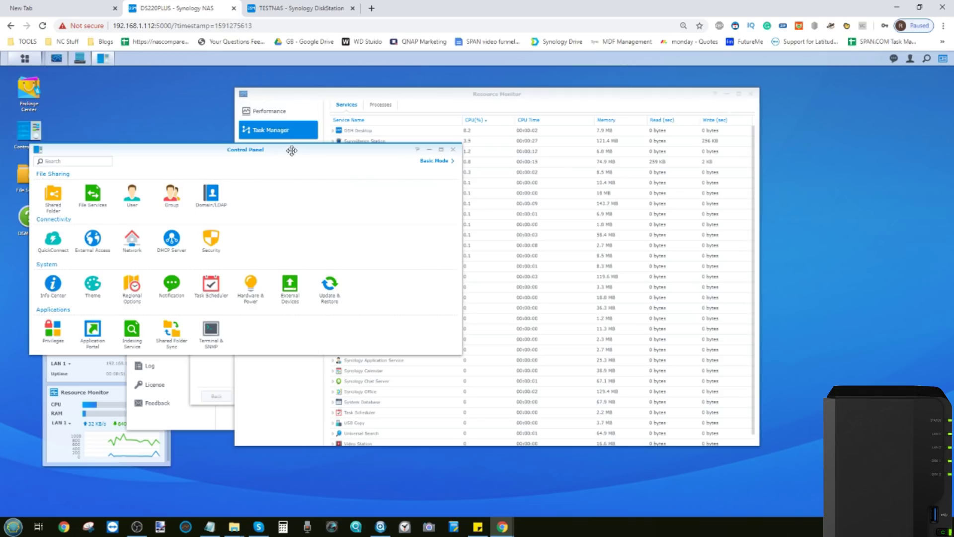
{"action": "left_click_drag", "start_coordinate": [291, 150], "coordinate": [434, 150]}
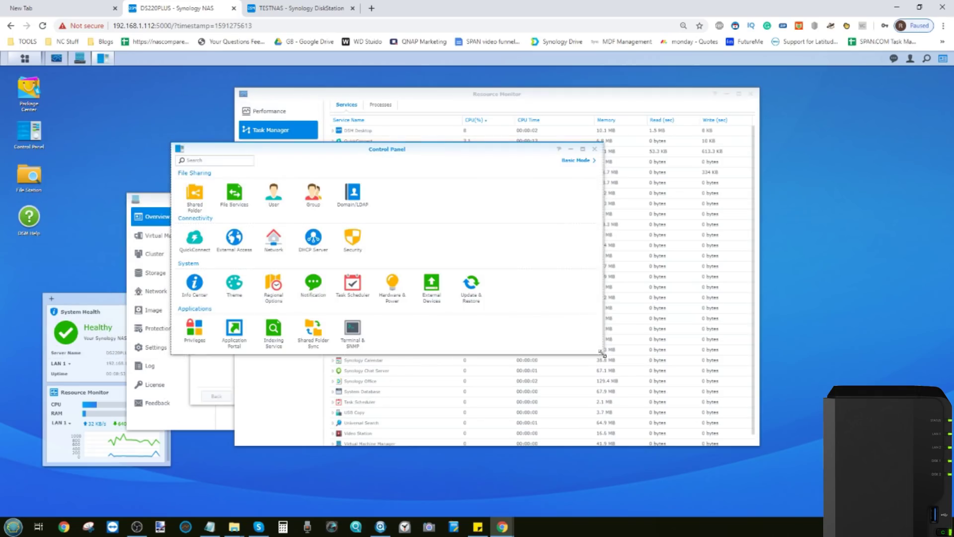
{"action": "left_click_drag", "start_coordinate": [603, 353], "coordinate": [711, 426]}
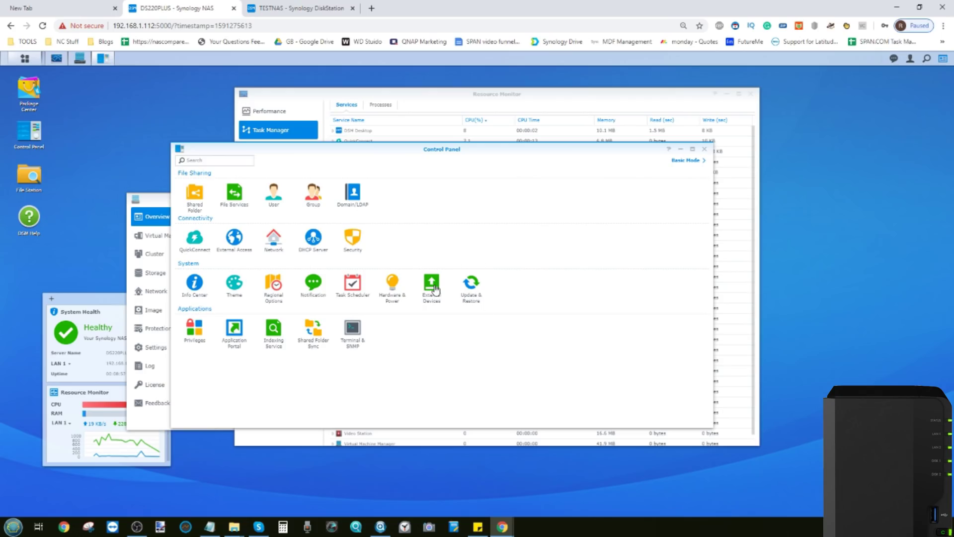
{"action": "left_click", "coordinate": [392, 282]}
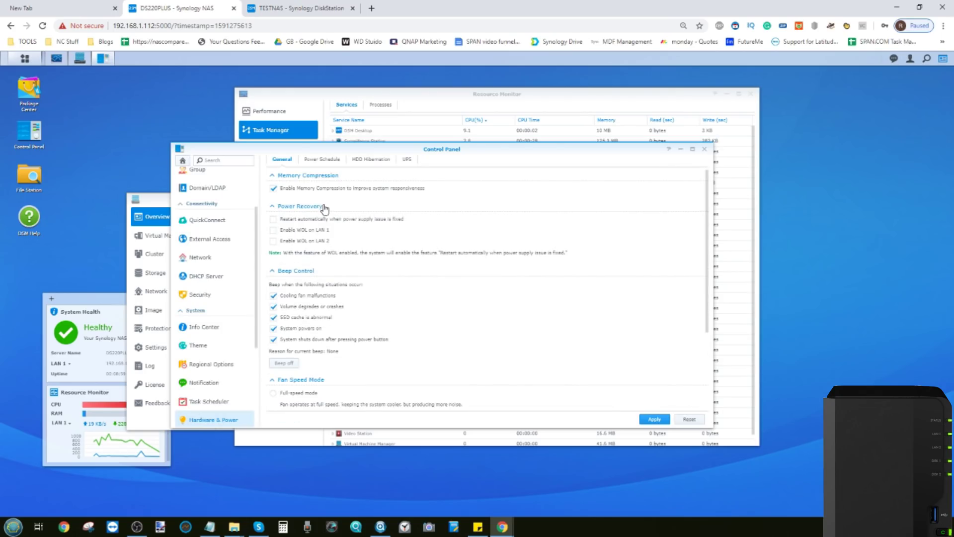
{"action": "scroll", "coordinate": [324, 208], "scroll_direction": "down", "scroll_amount": 3}
{"action": "scroll", "coordinate": [324, 208], "scroll_direction": "up", "scroll_amount": 3}
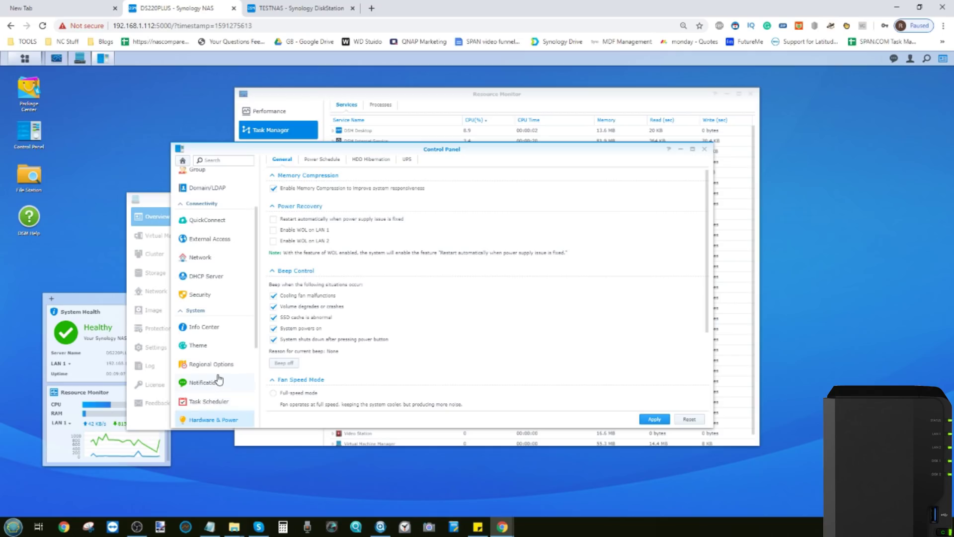
View the Notification email settings (Gmail, email notifications off) and check recent notifications.
{"action": "left_click", "coordinate": [218, 383]}
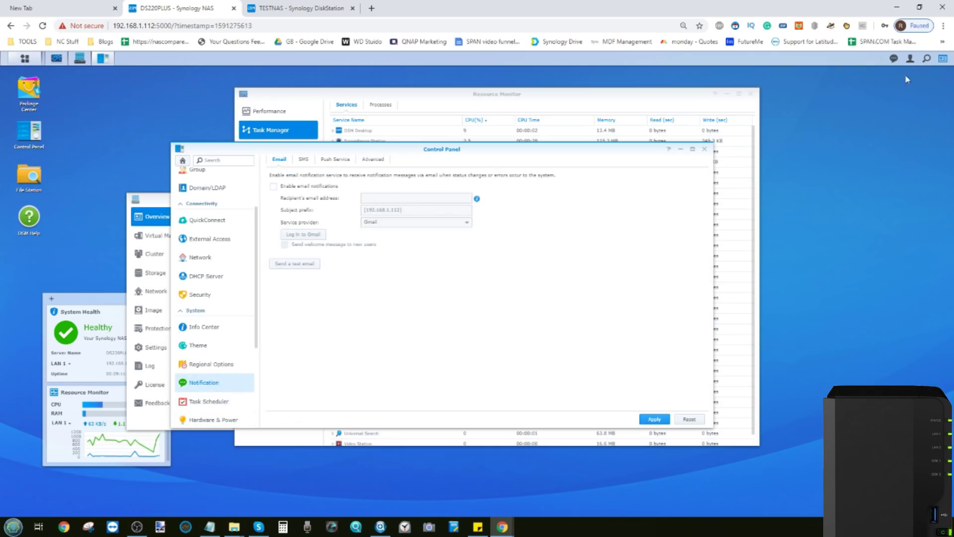
{"action": "left_click", "coordinate": [894, 58]}
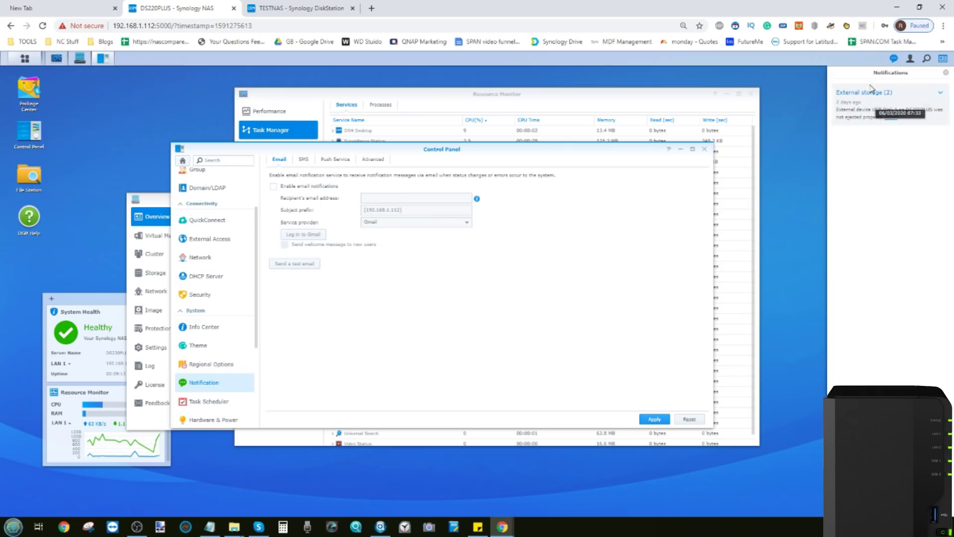
{"action": "left_click", "coordinate": [894, 59]}
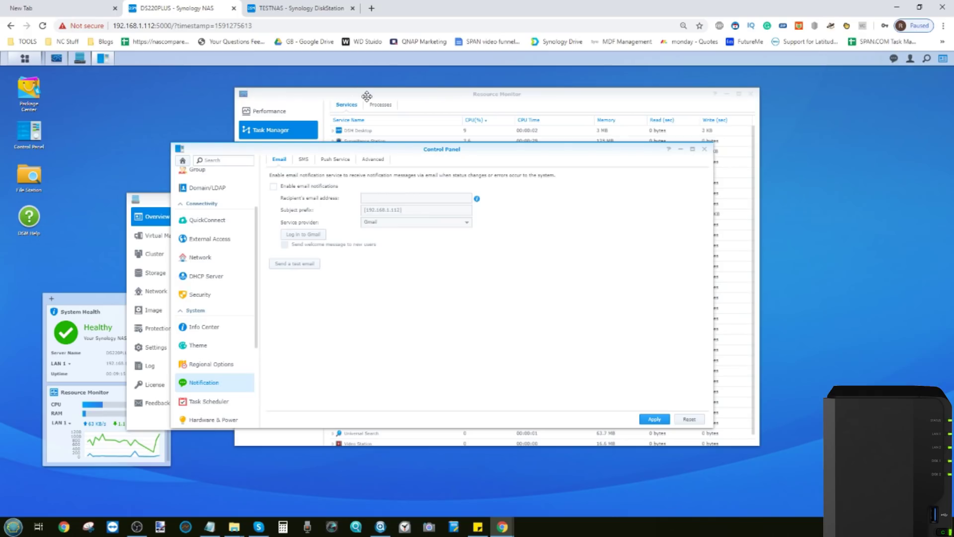
{"action": "left_click", "coordinate": [258, 7]}
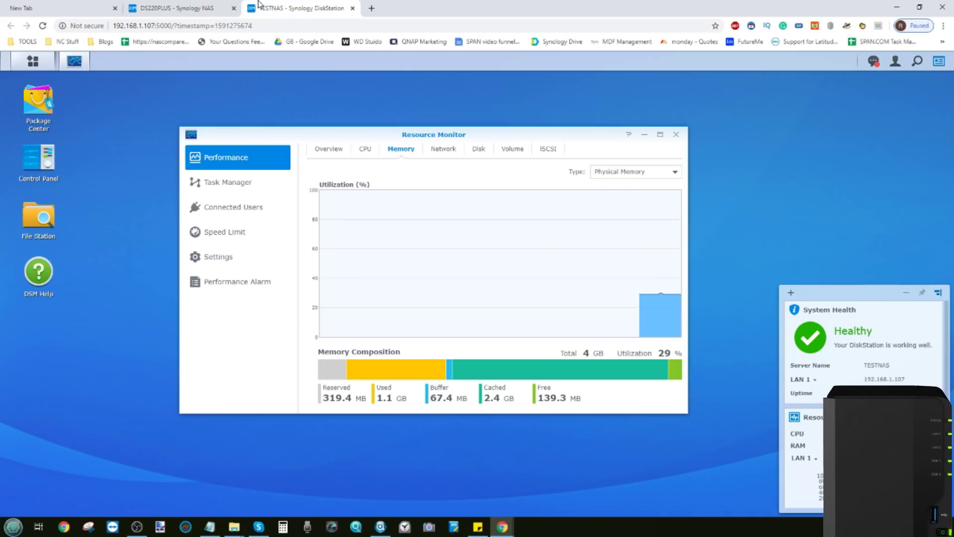
{"action": "left_click", "coordinate": [229, 9]}
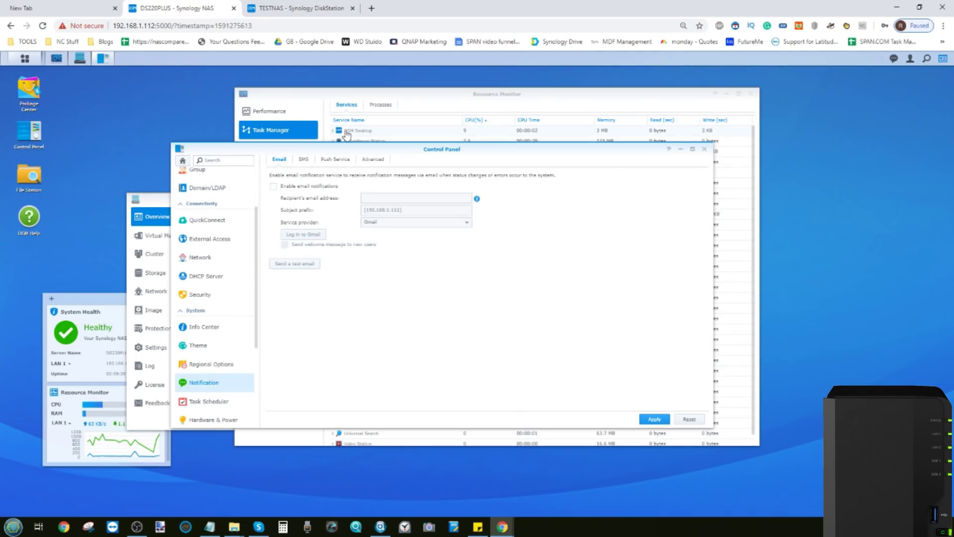
Finish the cluster setup, try creating a virtual machine, and dismiss the cluster-not-ready alert.
{"action": "left_click", "coordinate": [162, 200]}
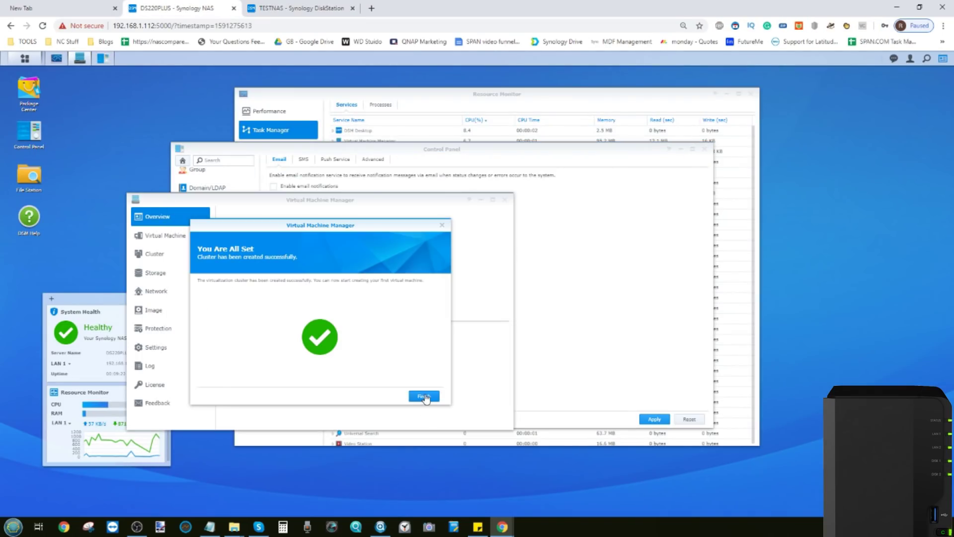
{"action": "left_click", "coordinate": [424, 396]}
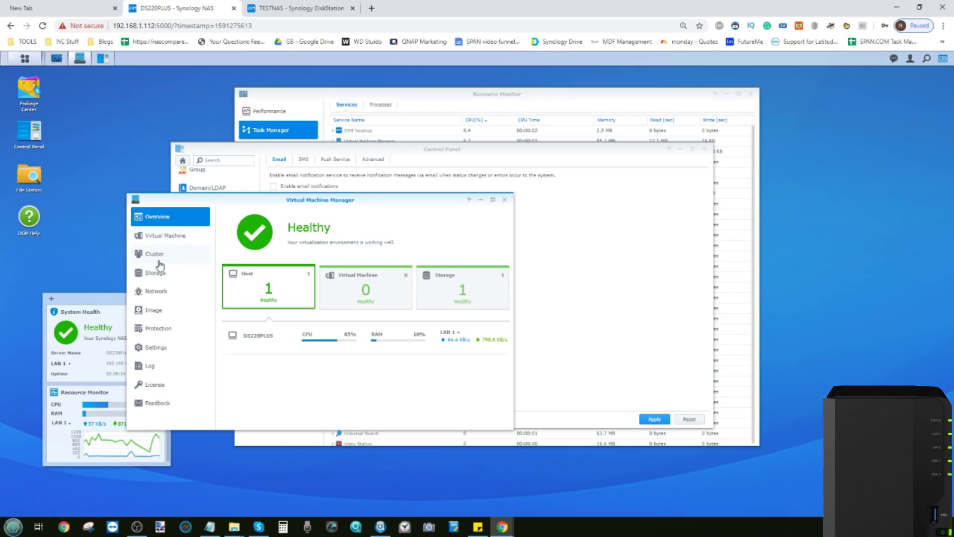
{"action": "left_click", "coordinate": [166, 241]}
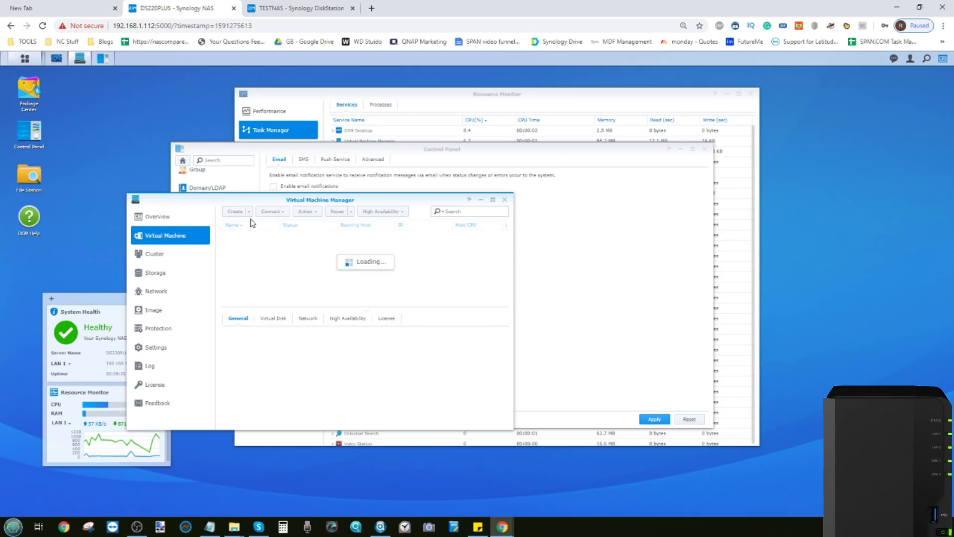
{"action": "left_click", "coordinate": [235, 212]}
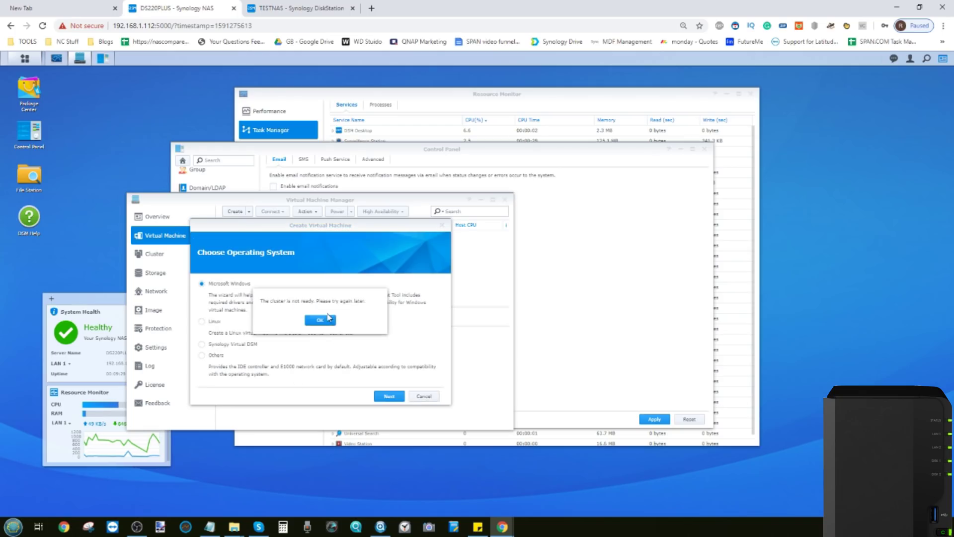
{"action": "left_click", "coordinate": [323, 320]}
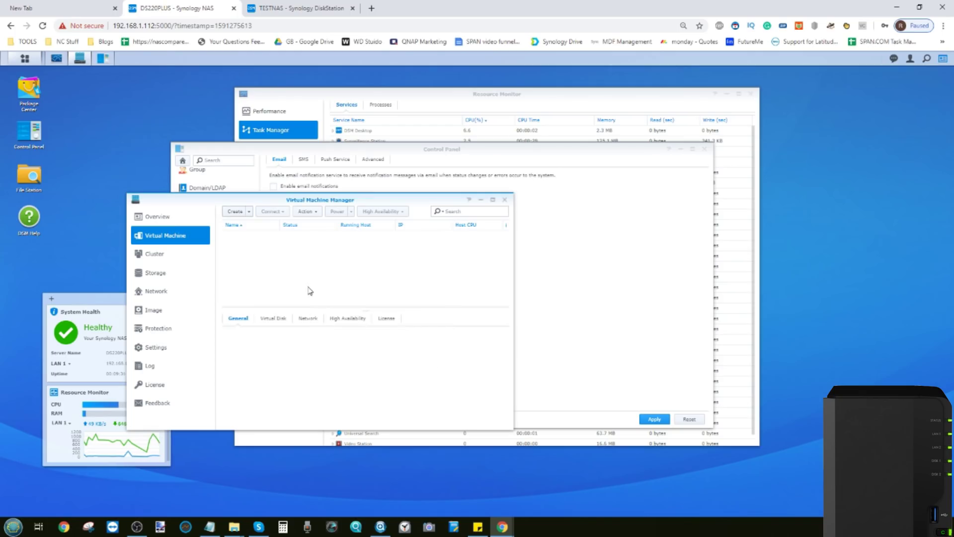
Check the cluster host's 18 GB memory usage, then start the Create Virtual Machine wizard.
{"action": "left_click", "coordinate": [180, 261]}
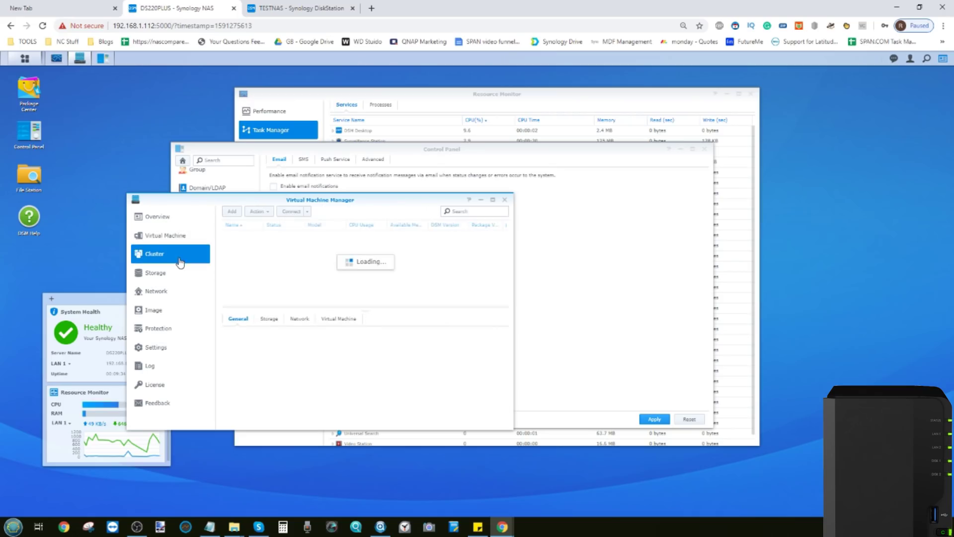
{"action": "left_click", "coordinate": [180, 240]}
{"action": "left_click", "coordinate": [158, 255]}
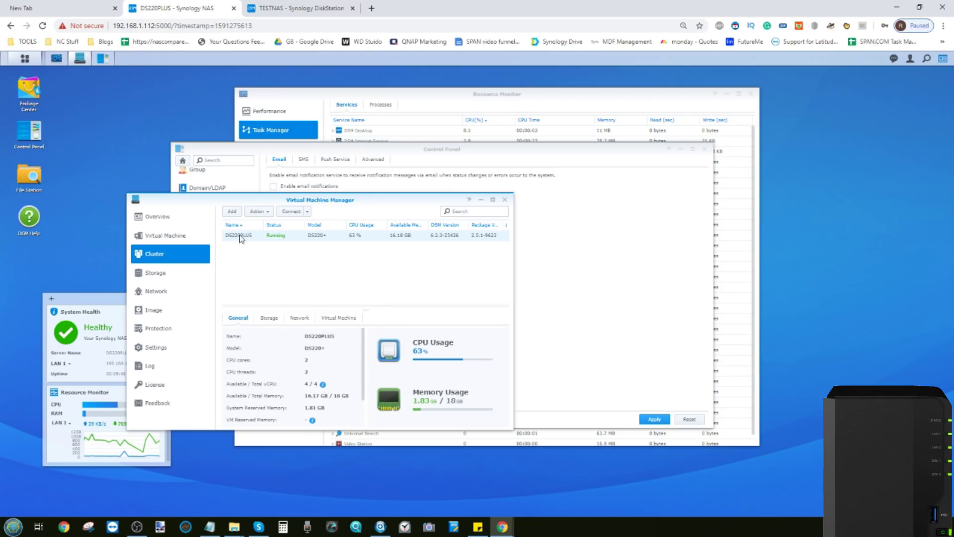
{"action": "left_click", "coordinate": [176, 241]}
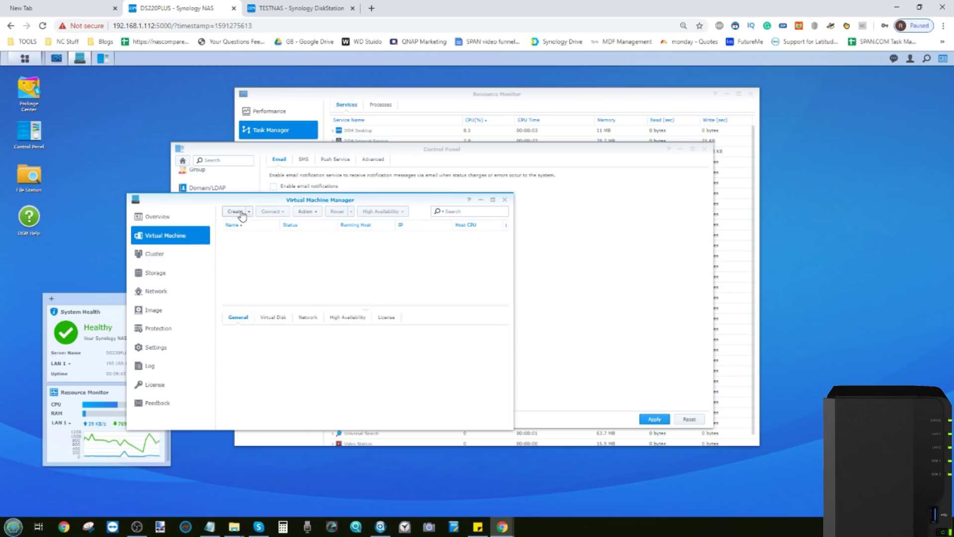
{"action": "left_click", "coordinate": [242, 214]}
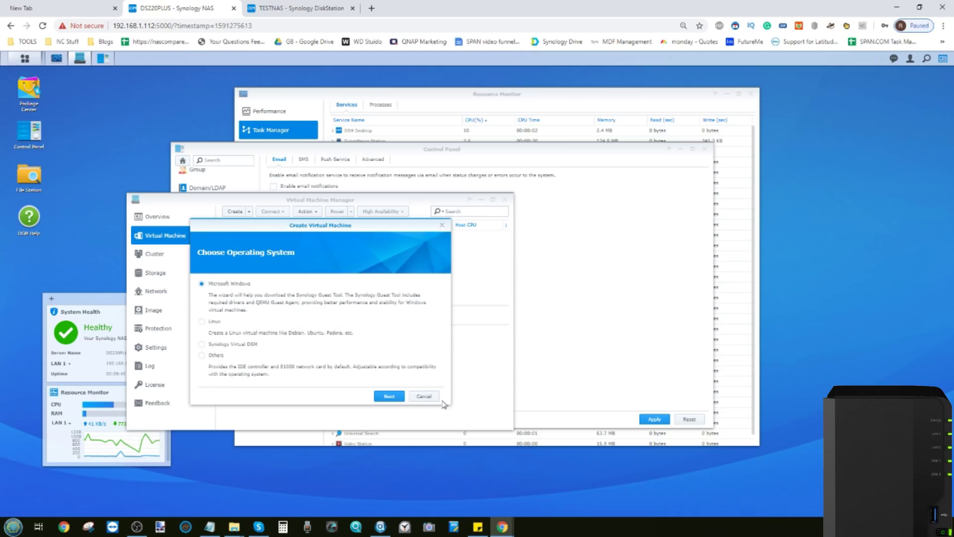
{"action": "left_click", "coordinate": [389, 396]}
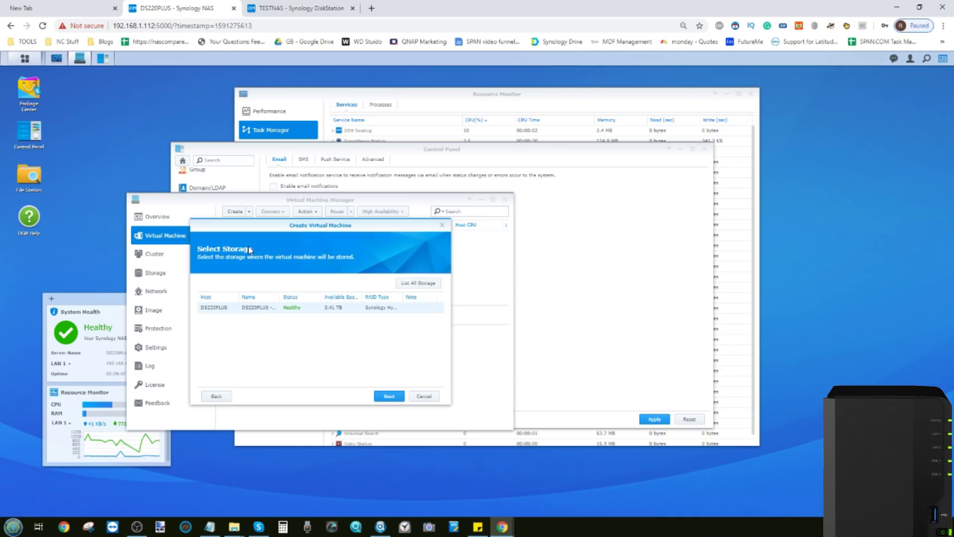
{"action": "left_click", "coordinate": [393, 397]}
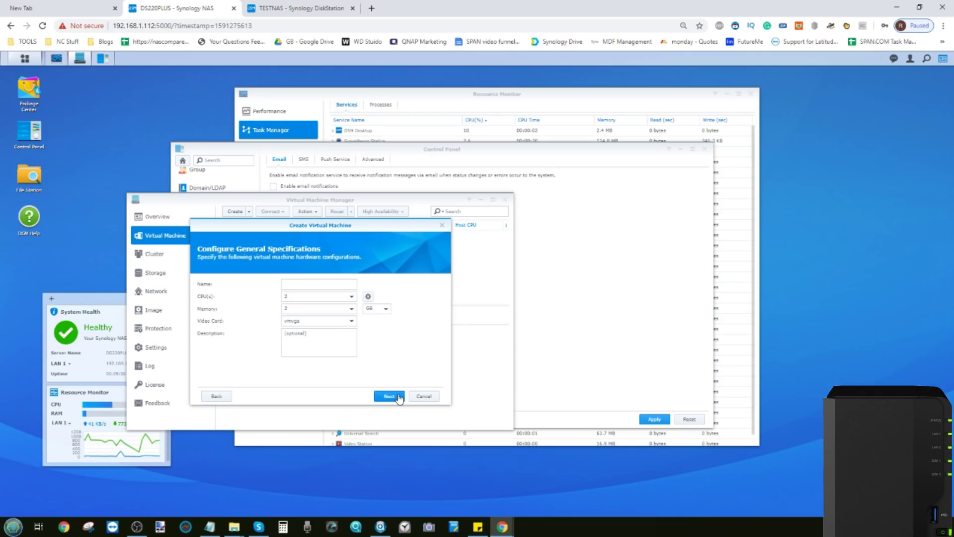
{"action": "left_click", "coordinate": [347, 309]}
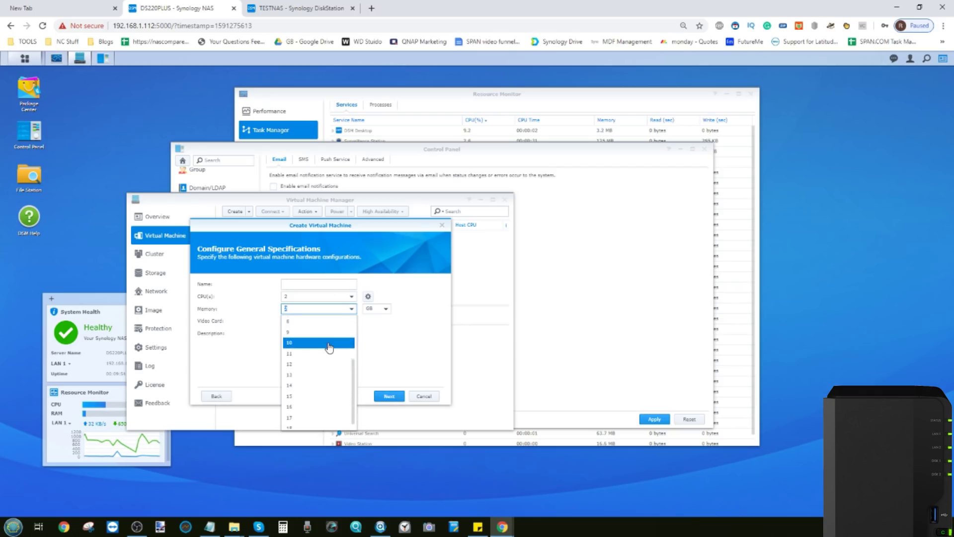
{"action": "scroll", "coordinate": [302, 420], "scroll_direction": "down", "scroll_amount": 3}
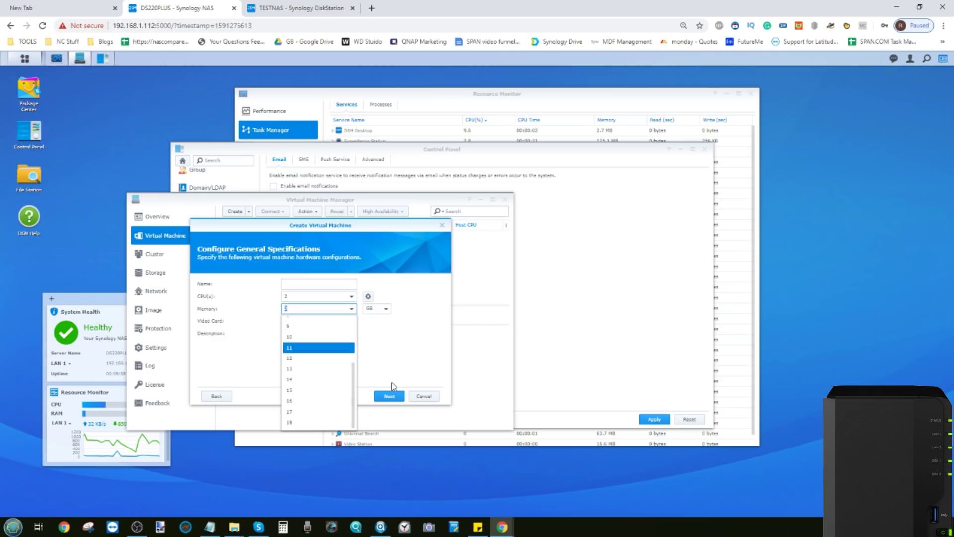
{"action": "left_click", "coordinate": [415, 340]}
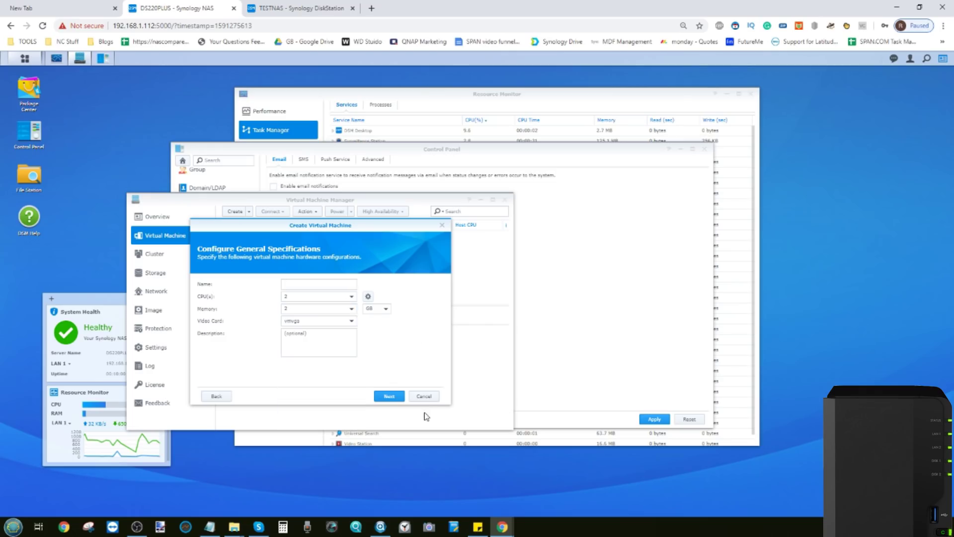
{"action": "left_click", "coordinate": [415, 397]}
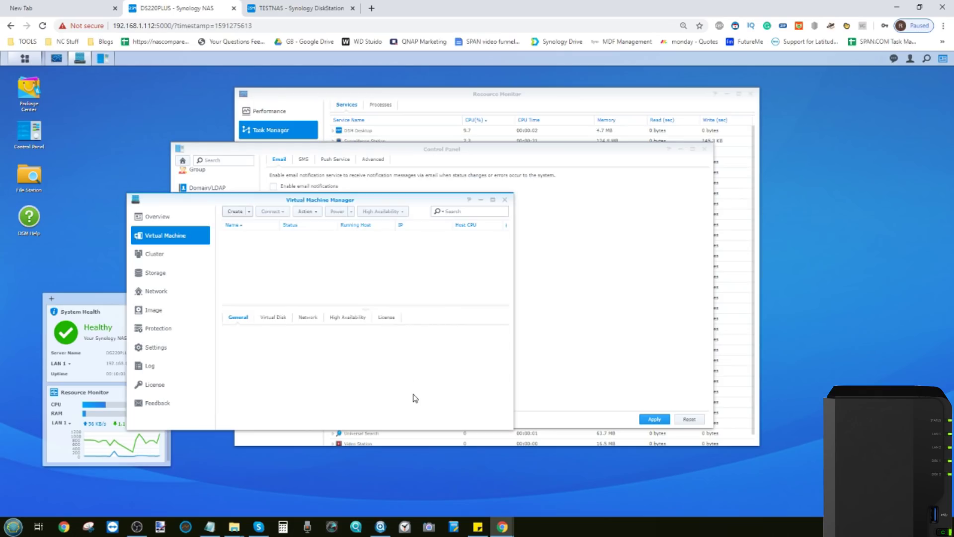
Close Virtual Machine Manager, confirm 18 GB physical memory in Info Center, and launch Surveillance Station.
{"action": "left_click", "coordinate": [506, 202]}
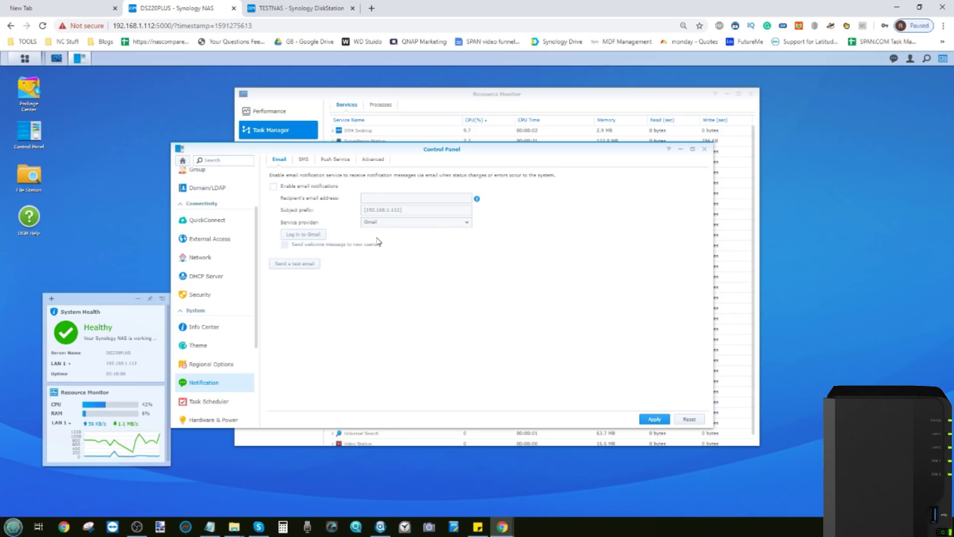
{"action": "left_click", "coordinate": [204, 326]}
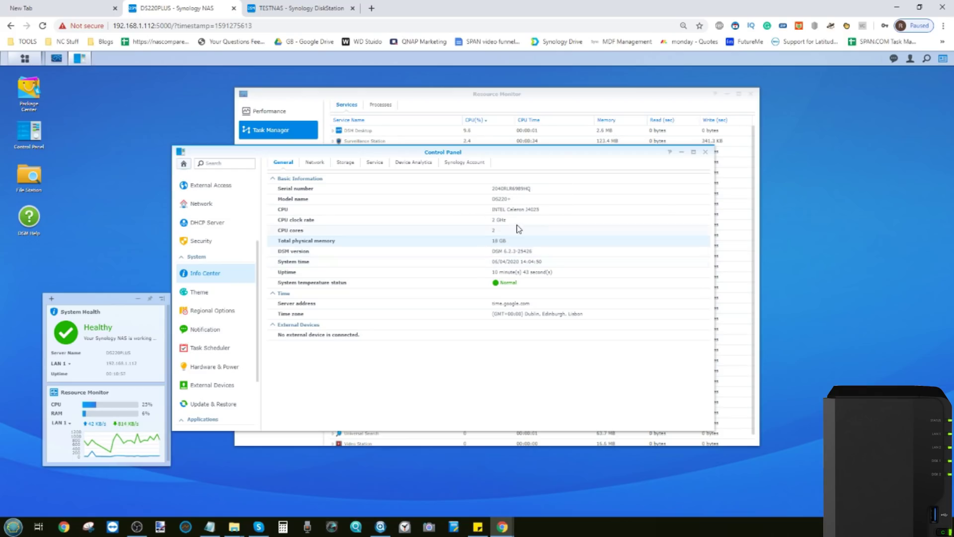
{"action": "left_click", "coordinate": [24, 59]}
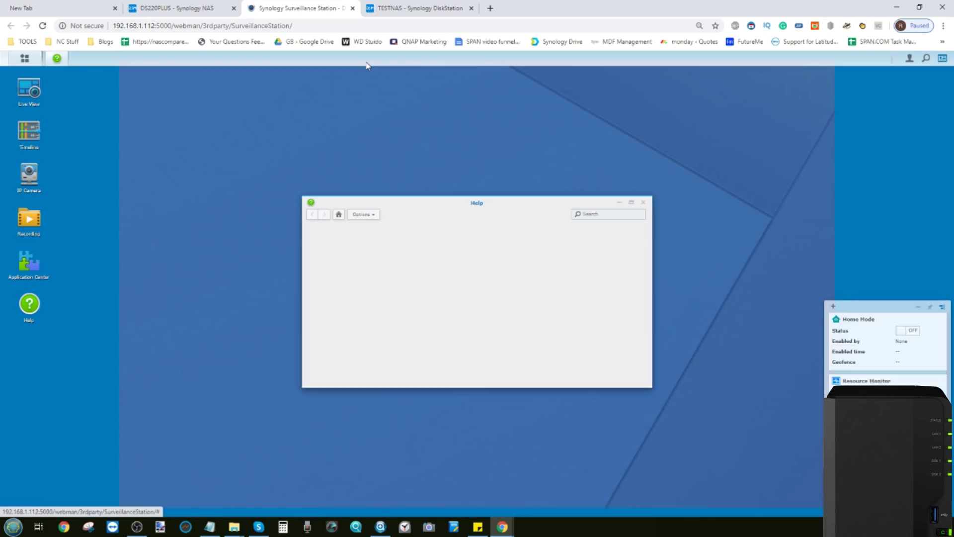
Close Help and open Surveillance Station's System window, highlighting the 18 GB physical memory.
{"action": "left_click", "coordinate": [643, 203]}
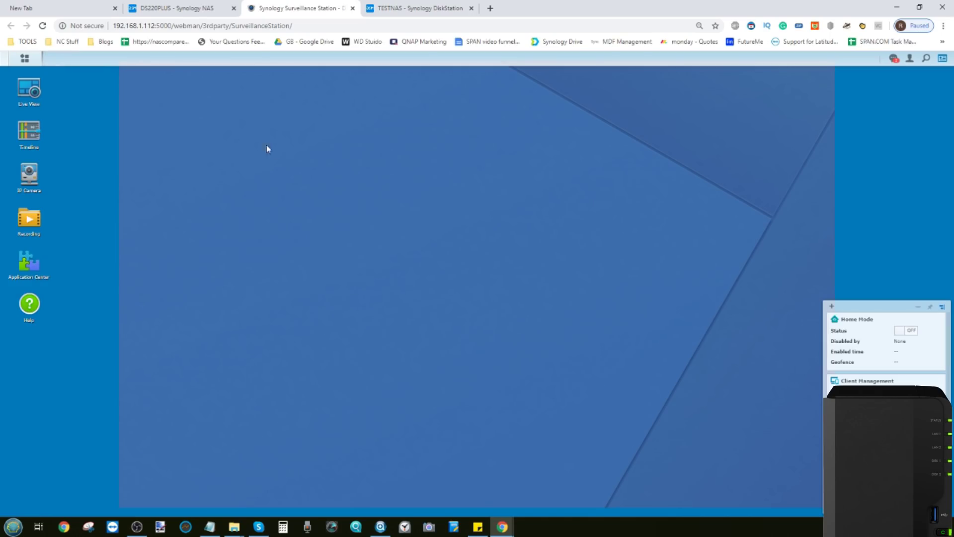
{"action": "left_click", "coordinate": [24, 58]}
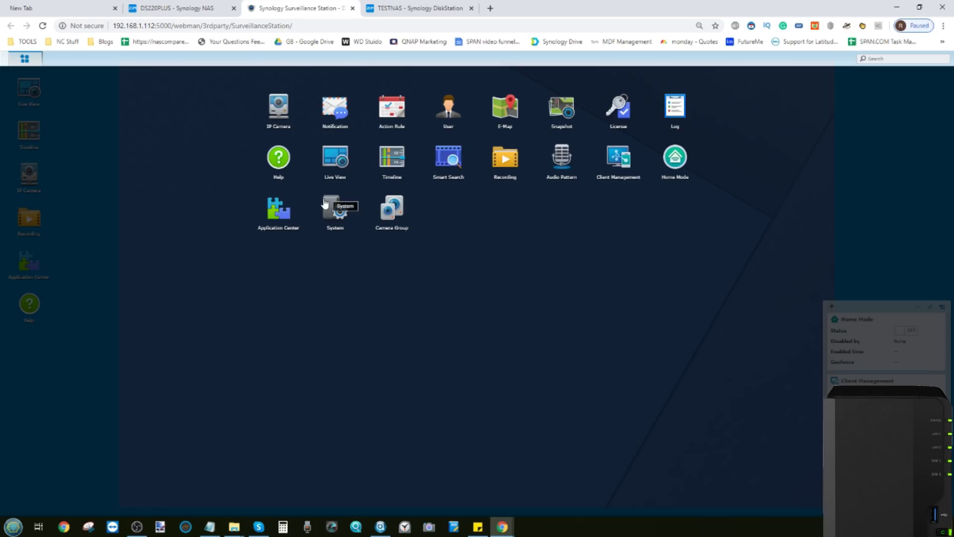
{"action": "left_click", "coordinate": [733, 446]}
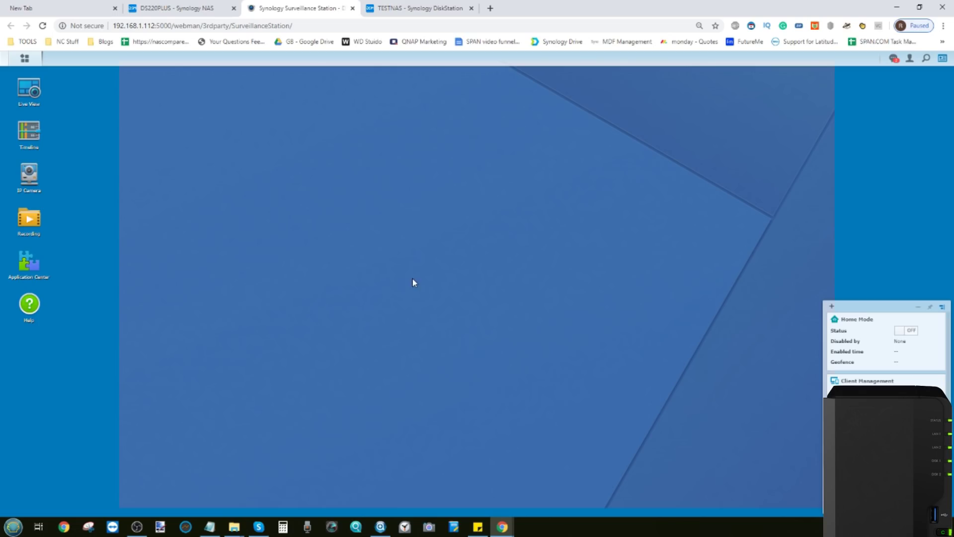
{"action": "left_click", "coordinate": [24, 58]}
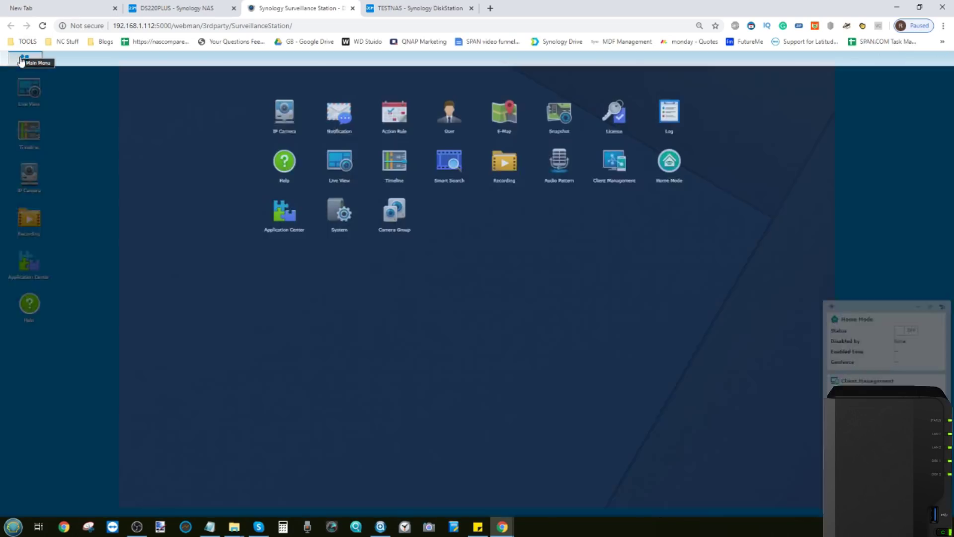
{"action": "left_click", "coordinate": [336, 211]}
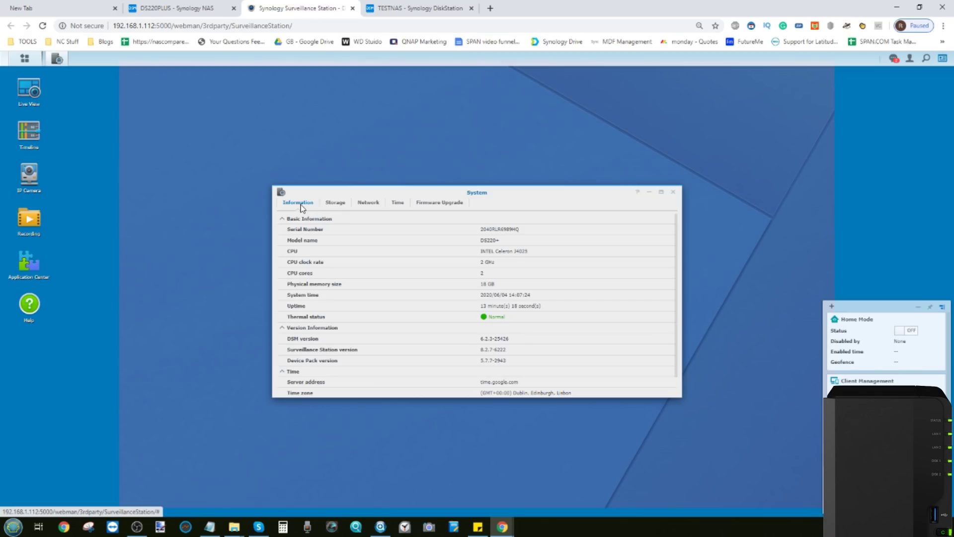
{"action": "double_click", "coordinate": [491, 286]}
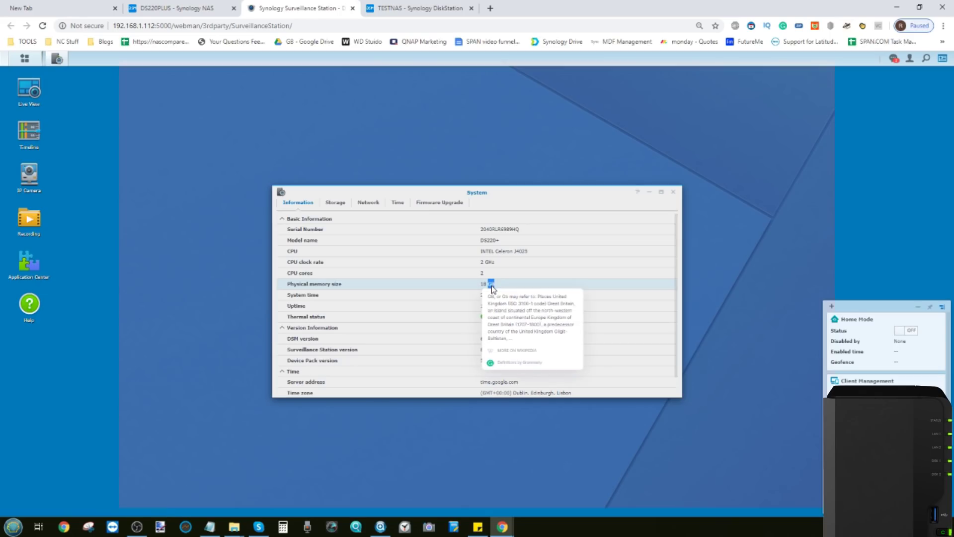
{"action": "left_click", "coordinate": [491, 286]}
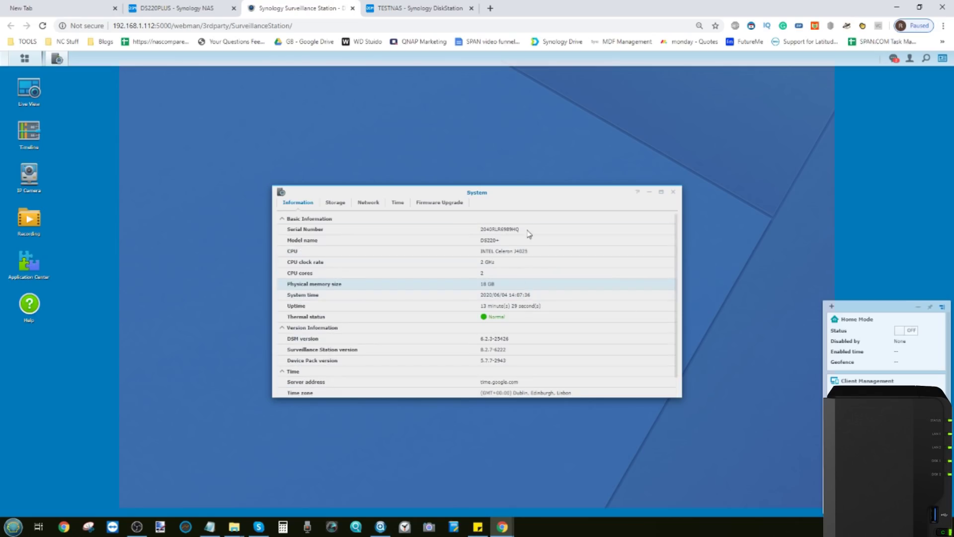
View the Storage and Network tabs, then close the System window and Surveillance Station tab.
{"action": "left_click", "coordinate": [336, 203]}
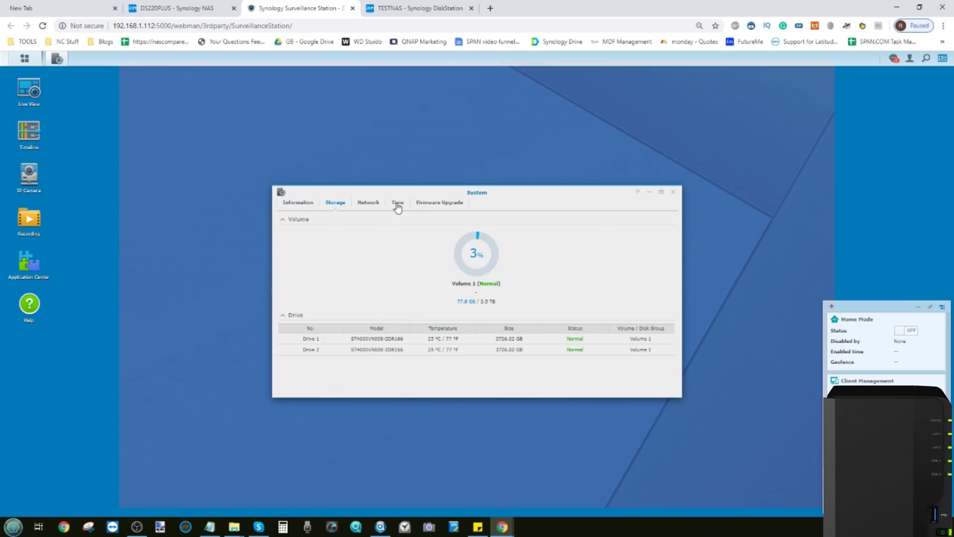
{"action": "left_click", "coordinate": [371, 205]}
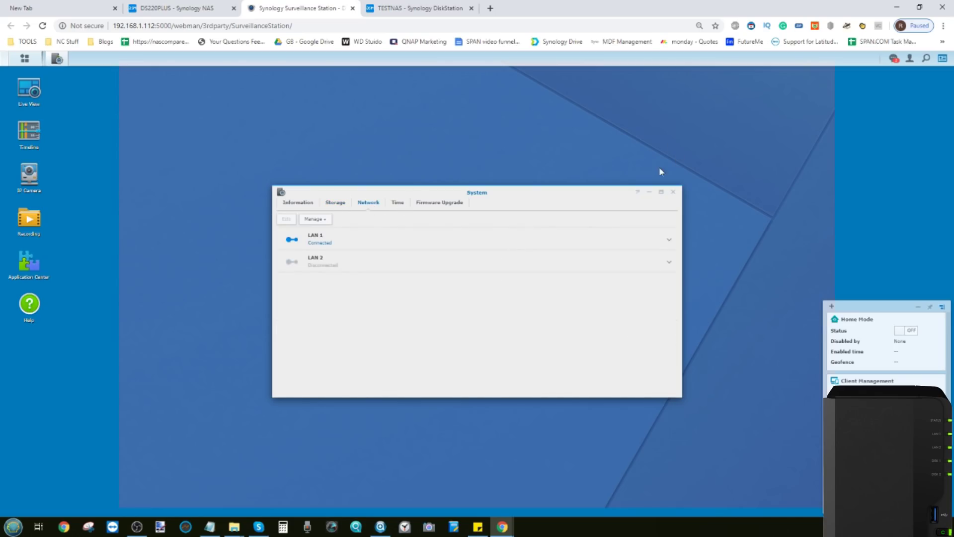
{"action": "left_click", "coordinate": [673, 192]}
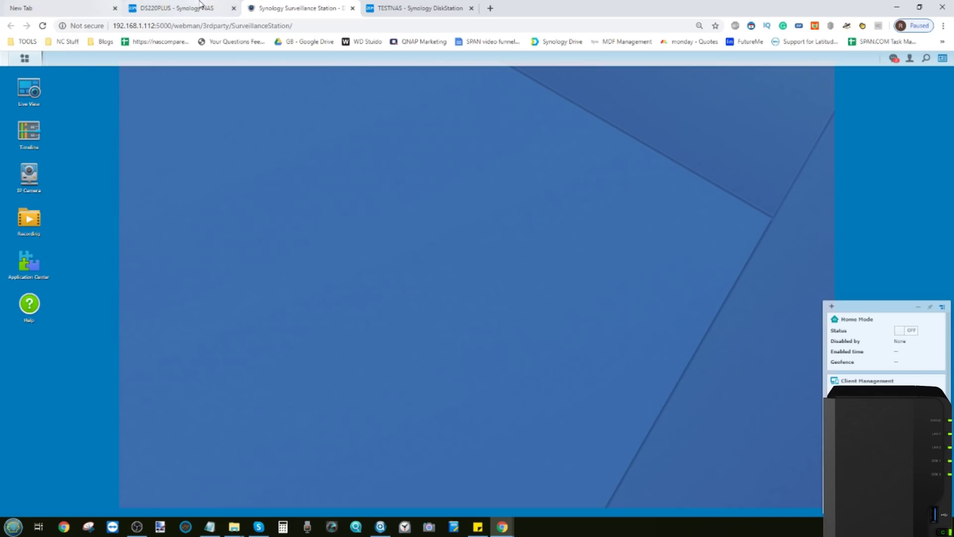
{"action": "middle_click", "coordinate": [271, 11]}
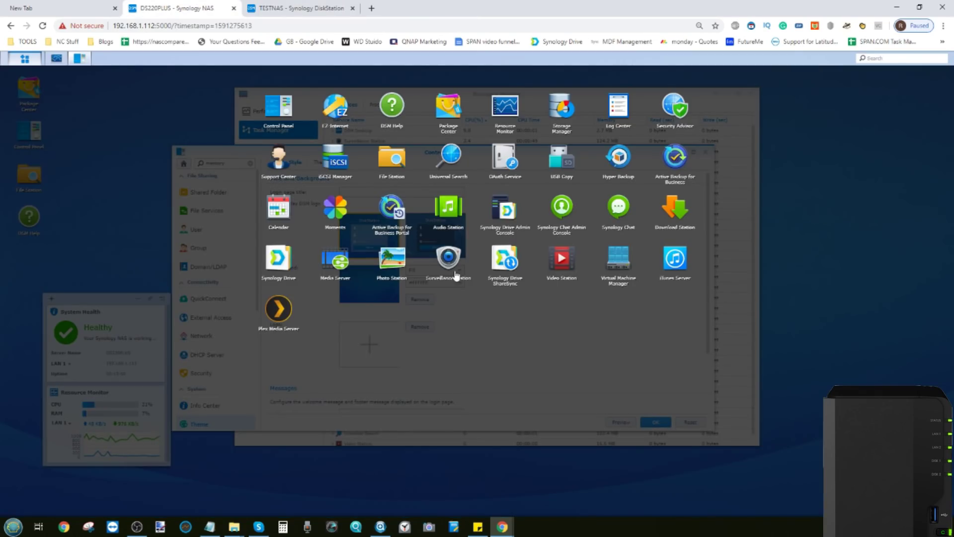
Show the memory breakdown in Resource Monitor's Performance view: 18 GB total, 7% used, 14.9 GB free.
{"action": "key", "text": "Escape"}
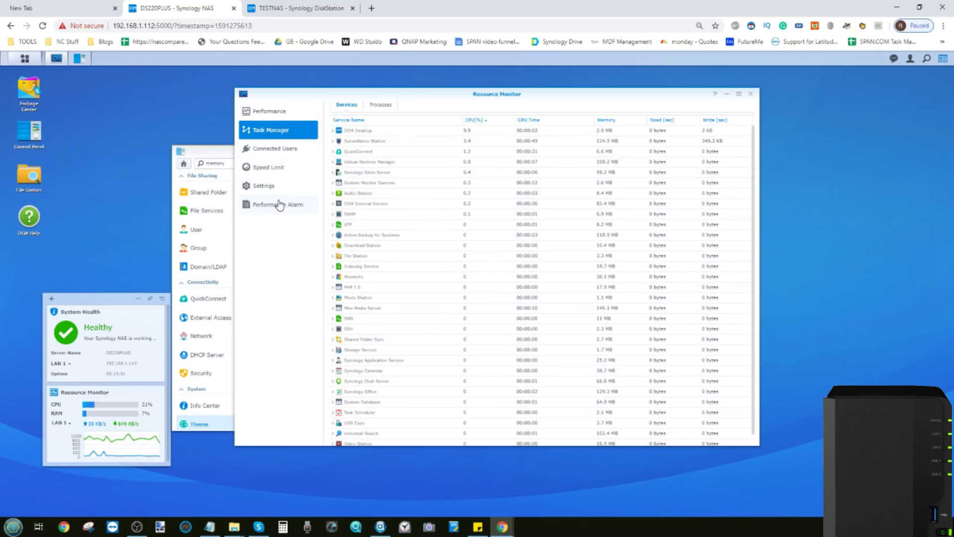
{"action": "left_click", "coordinate": [280, 205]}
{"action": "left_click", "coordinate": [272, 115]}
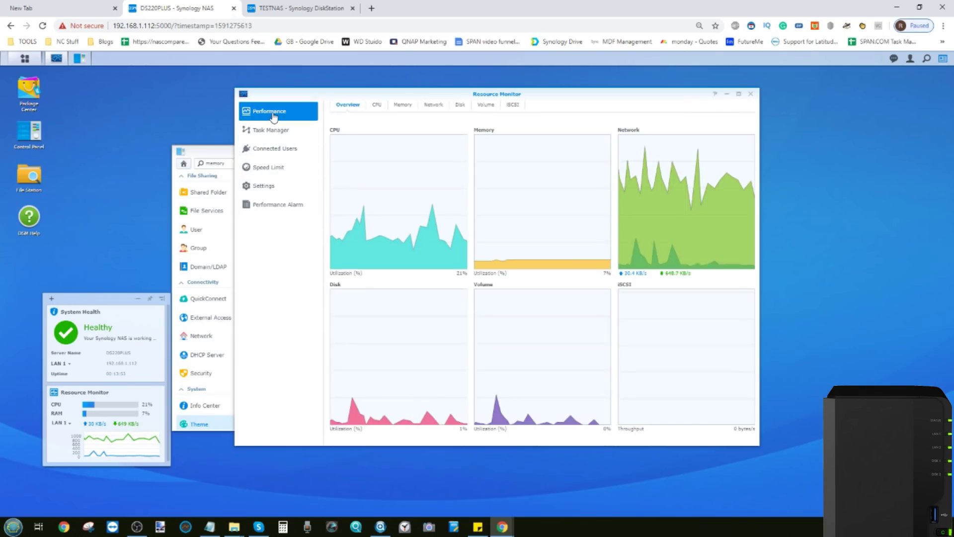
{"action": "left_click", "coordinate": [402, 105]}
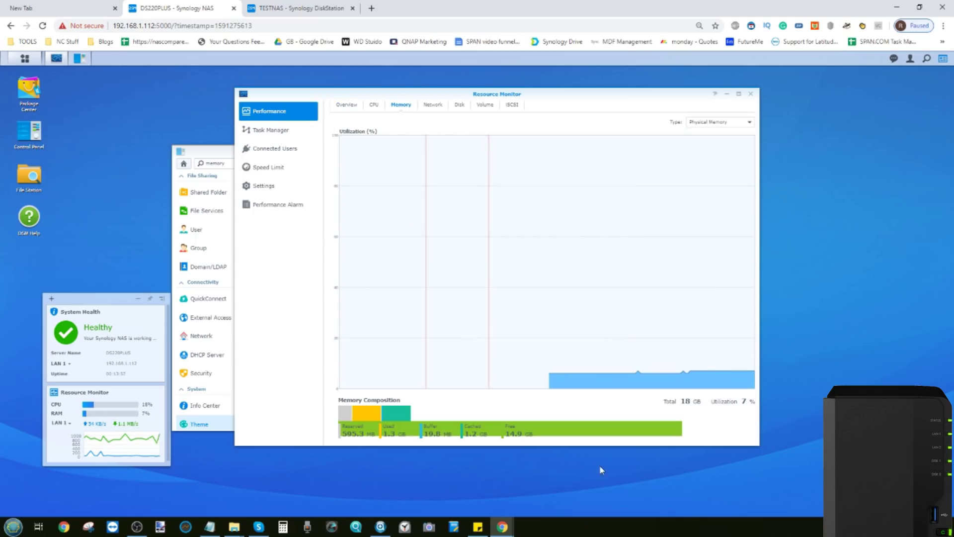